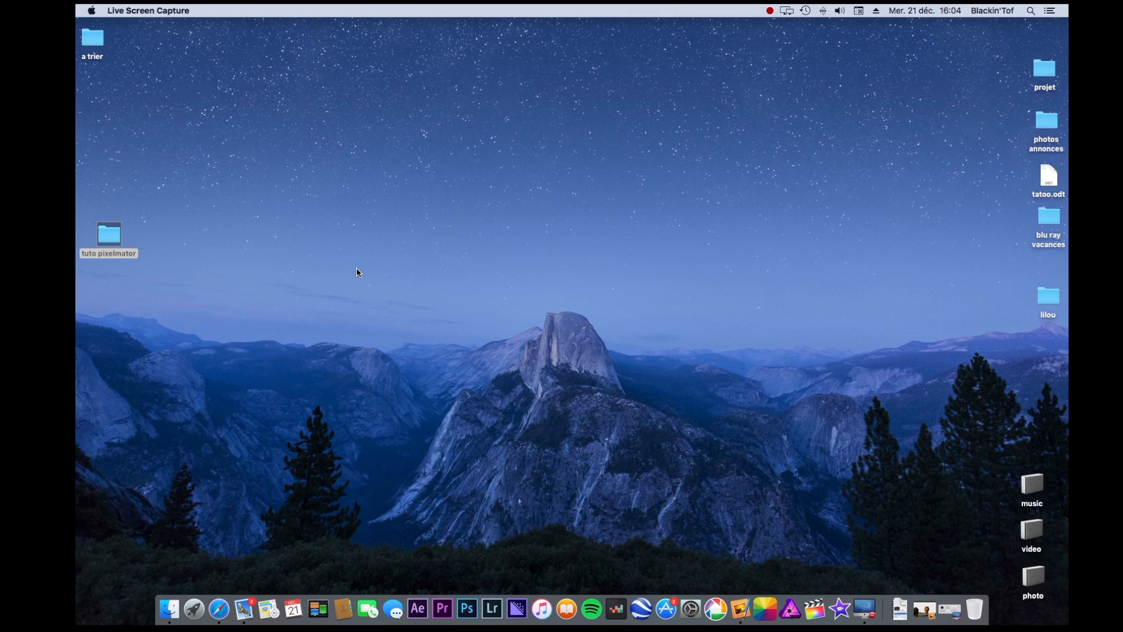
Step: Open the tuto pixelmator folder on the desktop and preview the photo P1090323.JPG
{"action": "double_click", "coordinate": [112, 239]}
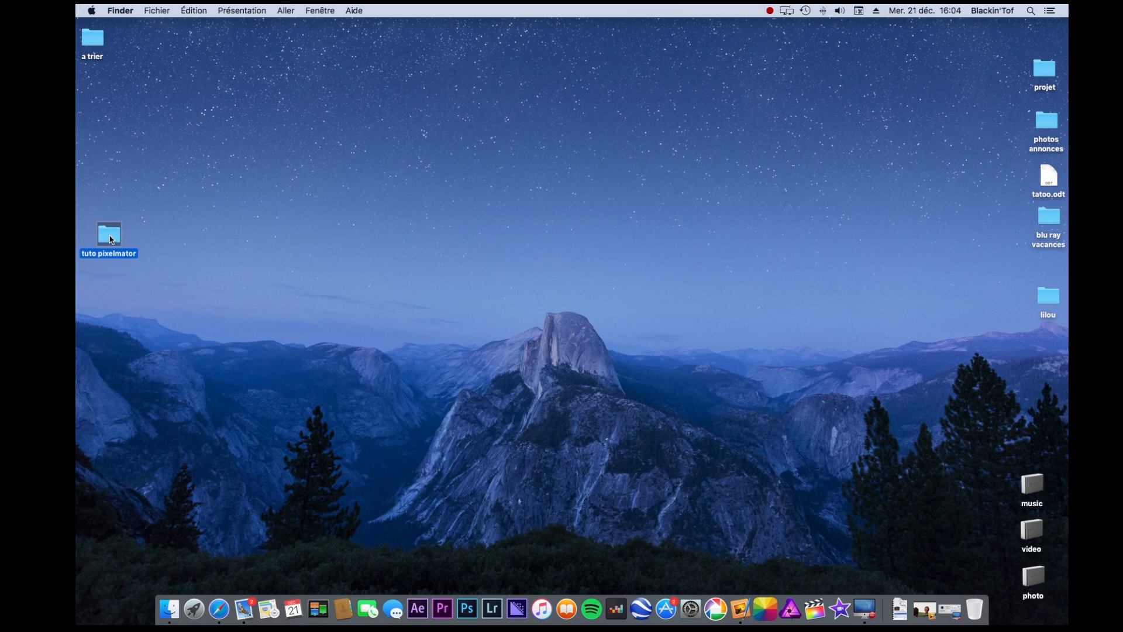
{"action": "left_click", "coordinate": [430, 294]}
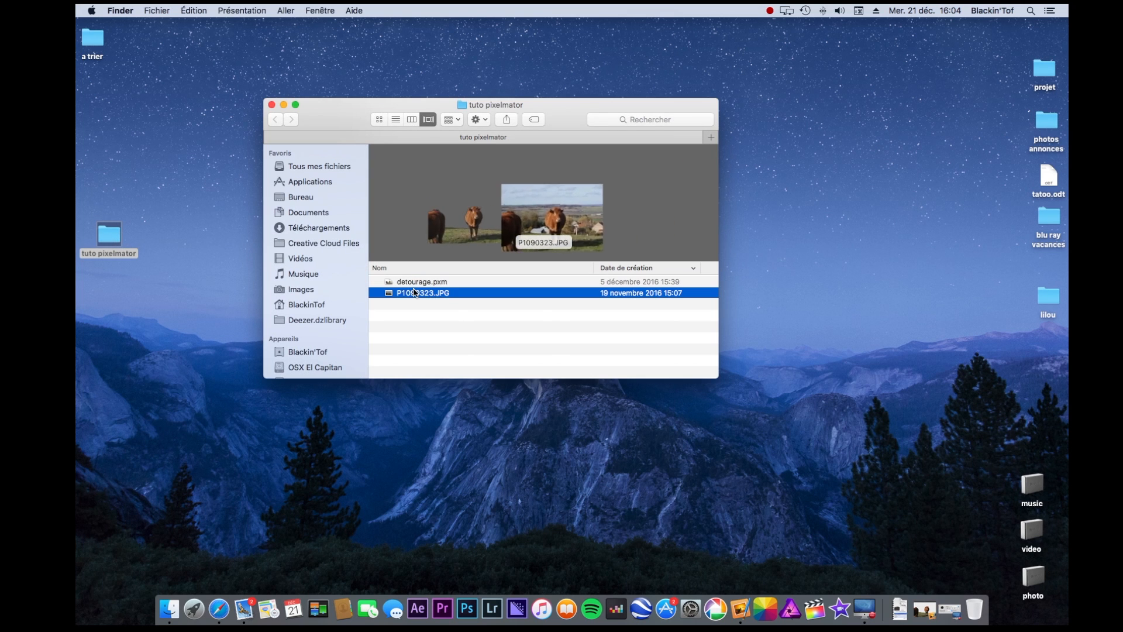
{"action": "key", "text": "space"}
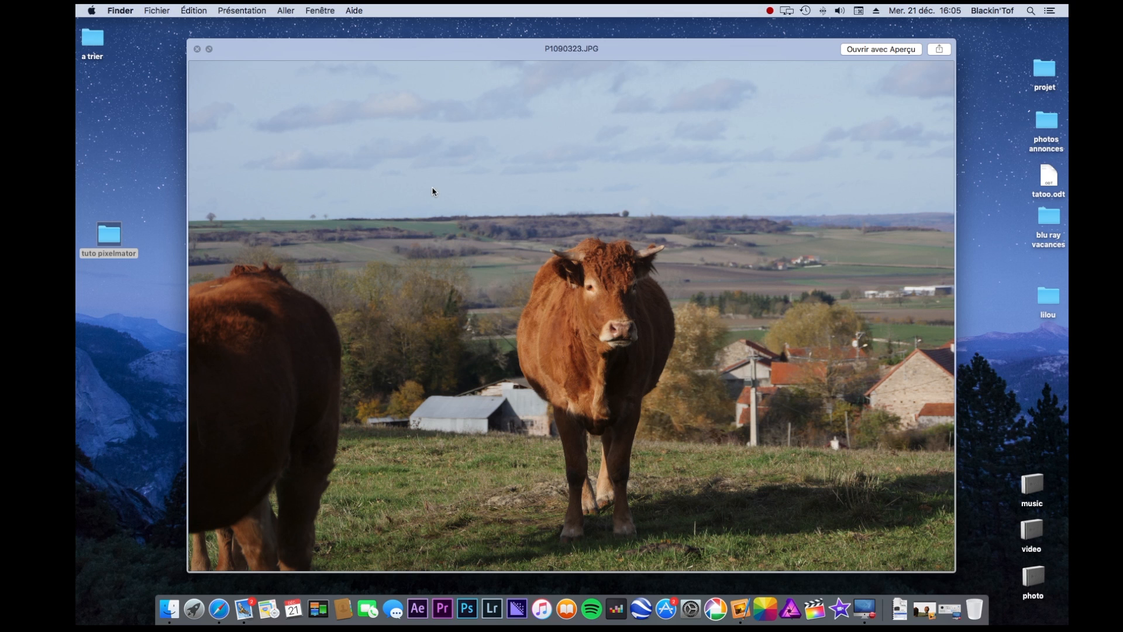
{"action": "key", "text": "space"}
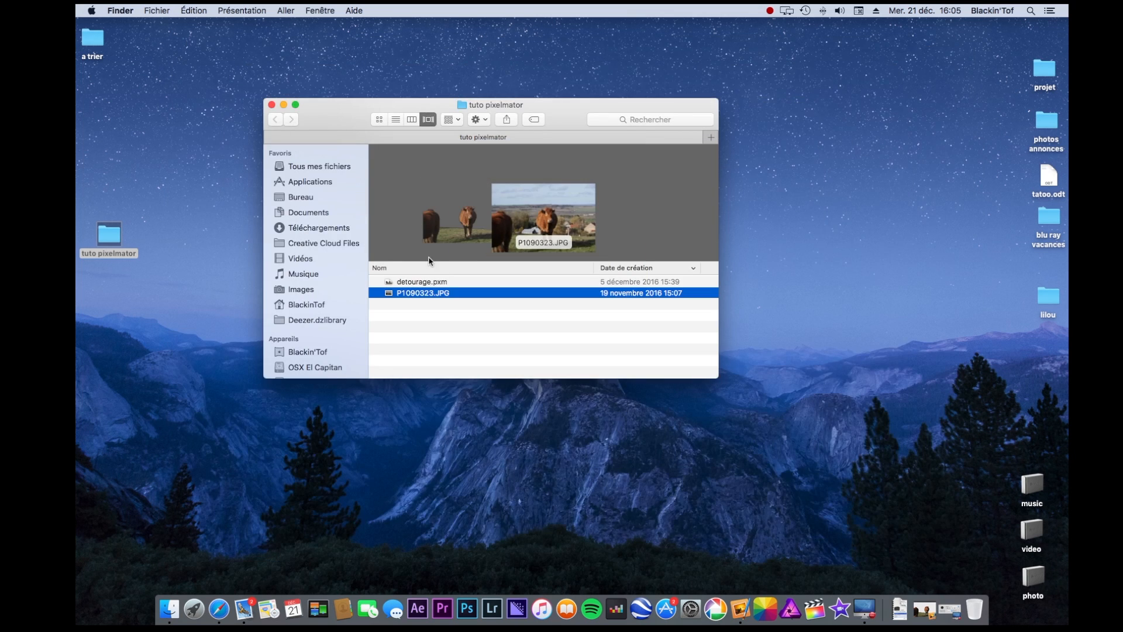
Step: Open P1090323.JPG in Pixelmator and reposition its window clear of the desktop folders
{"action": "right_click", "coordinate": [422, 292]}
{"action": "mouse_move", "coordinate": [468, 307]}
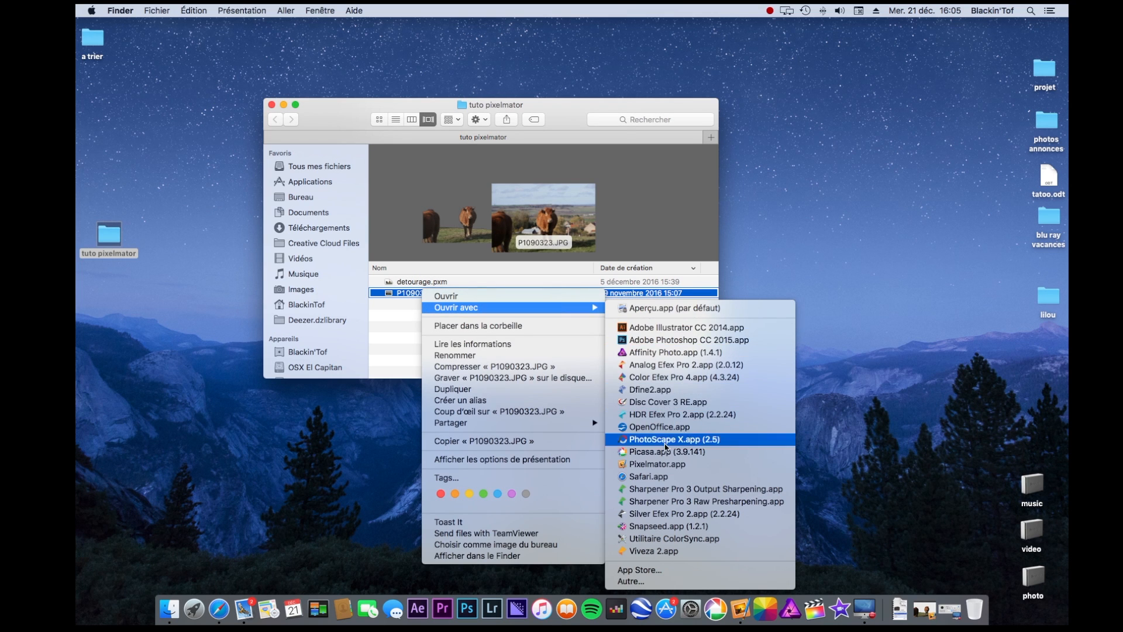
{"action": "left_click", "coordinate": [657, 464]}
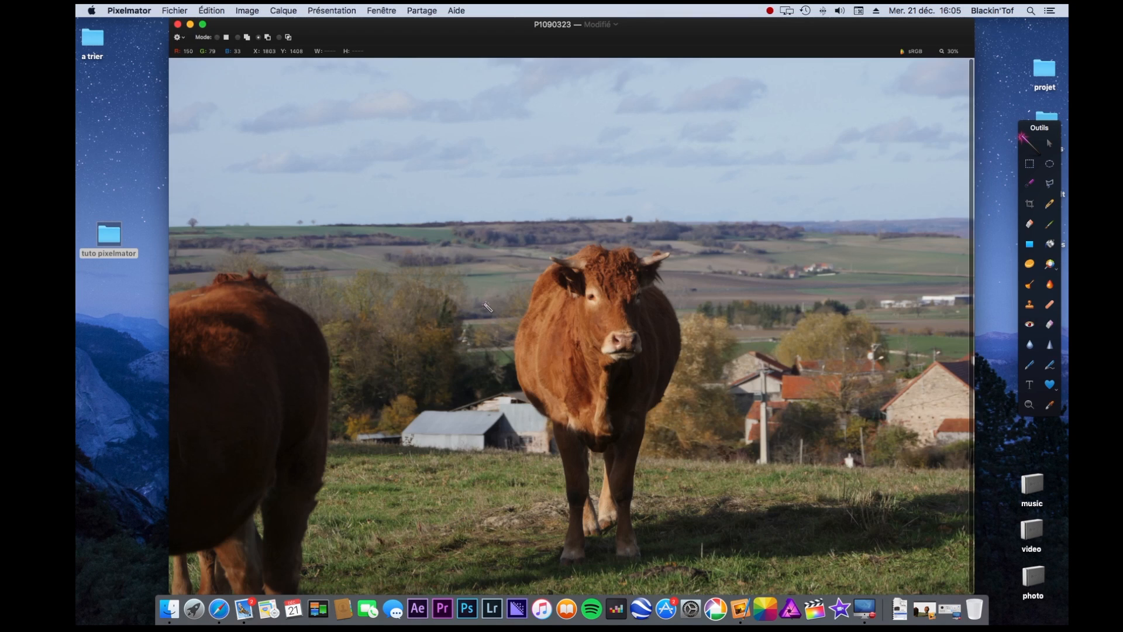
{"action": "left_click_drag", "start_coordinate": [343, 31], "coordinate": [384, 30]}
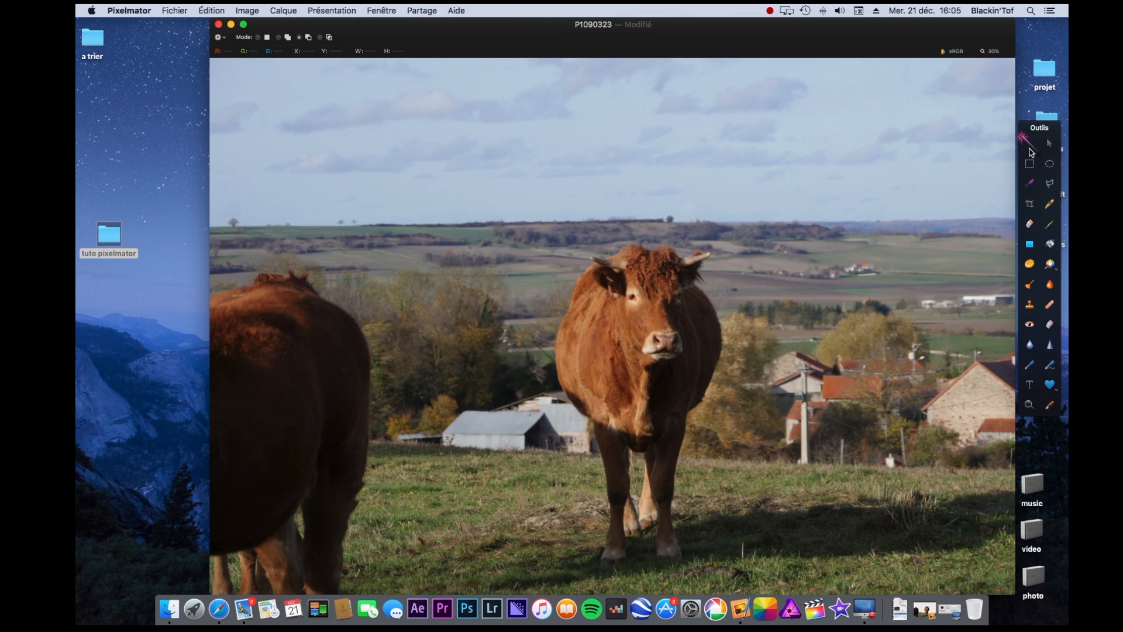
Step: Choose the Eraser and set its brush to a diameter of 46, keeping the brush settings clear of the photo
{"action": "left_click", "coordinate": [1031, 227]}
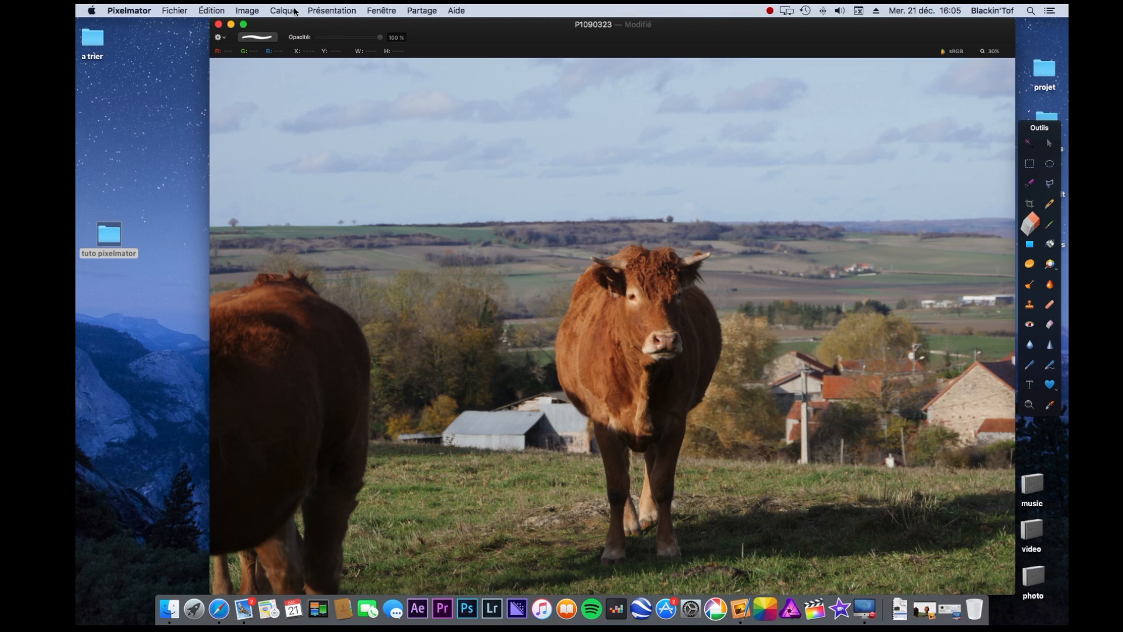
{"action": "left_click", "coordinate": [256, 38]}
{"action": "left_click_drag", "start_coordinate": [162, 145], "coordinate": [137, 144]}
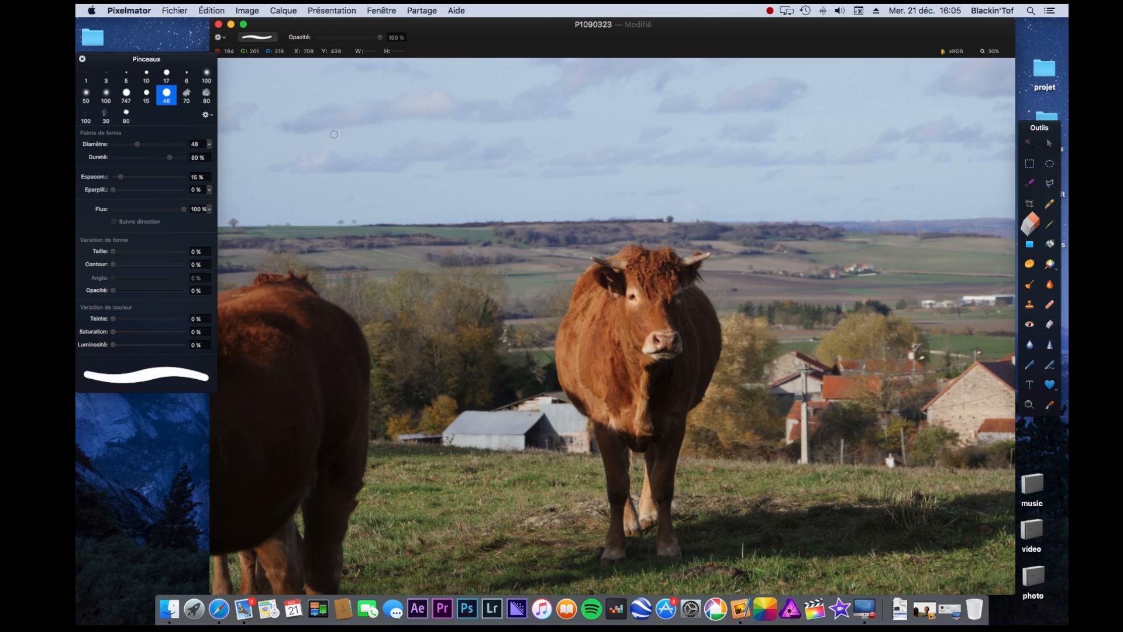
{"action": "left_click_drag", "start_coordinate": [181, 58], "coordinate": [156, 58]}
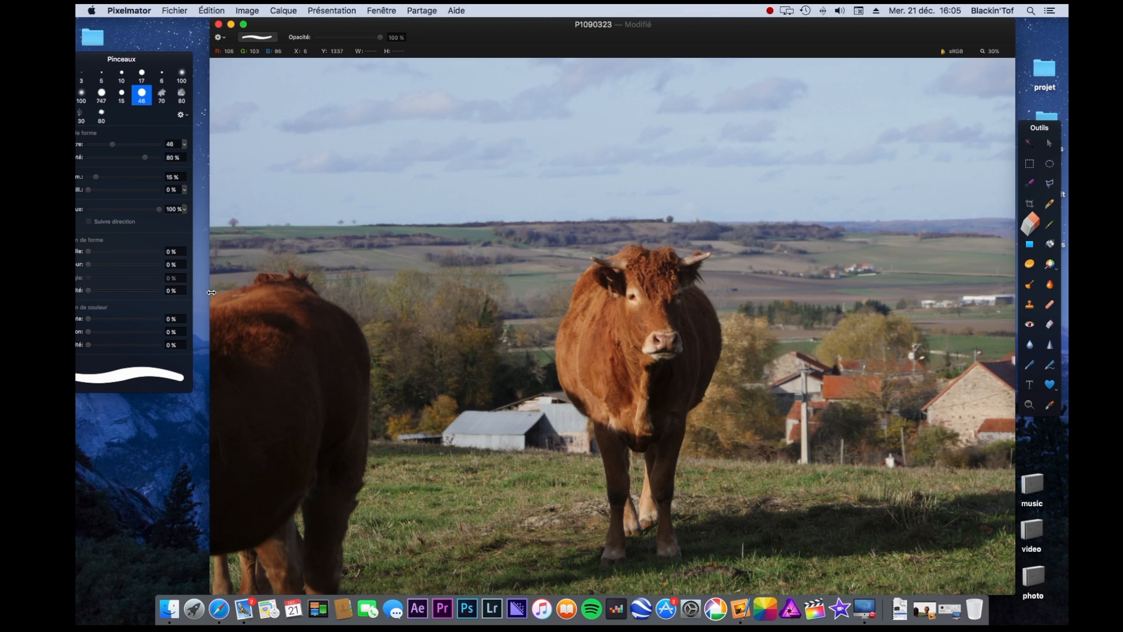
Step: Erase an outline around both cows and along the field's horizon, and clear the enclosed background with the Magic Eraser
{"action": "mouse_move", "coordinate": [213, 293]}
{"action": "left_mouse_down"}
{"action": "mouse_move", "coordinate": [290, 267]}
{"action": "mouse_move", "coordinate": [352, 312]}
{"action": "mouse_move", "coordinate": [370, 357]}
{"action": "mouse_move", "coordinate": [370, 436]}
{"action": "mouse_move", "coordinate": [597, 451]}
{"action": "left_mouse_up"}
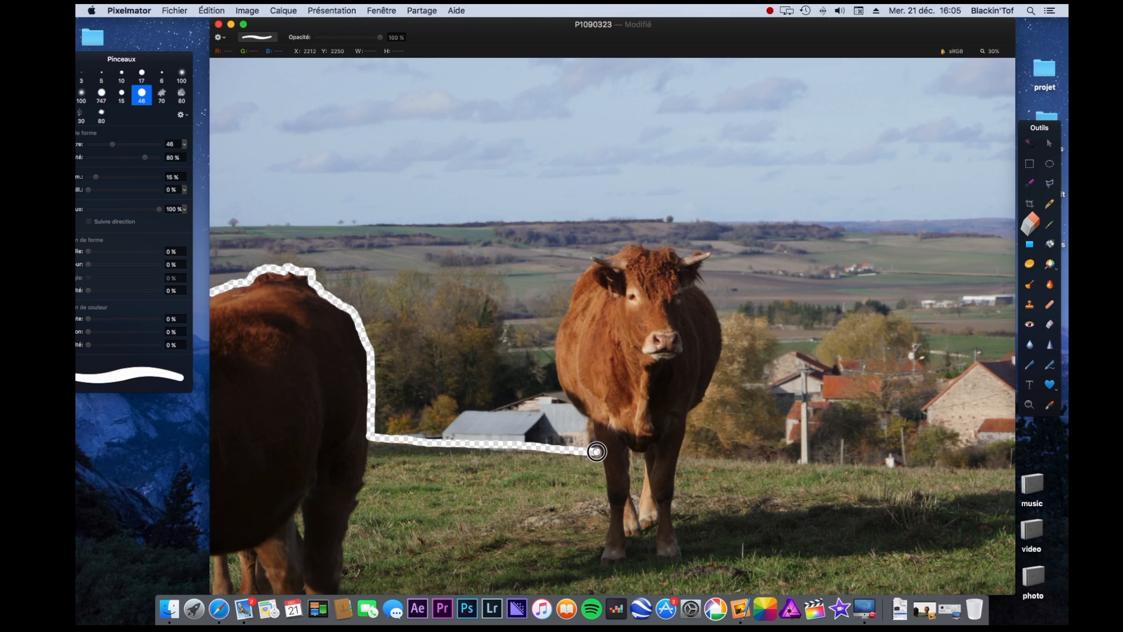
{"action": "mouse_move", "coordinate": [569, 297]}
{"action": "left_mouse_down"}
{"action": "mouse_move", "coordinate": [553, 377]}
{"action": "mouse_move", "coordinate": [592, 440]}
{"action": "left_mouse_up"}
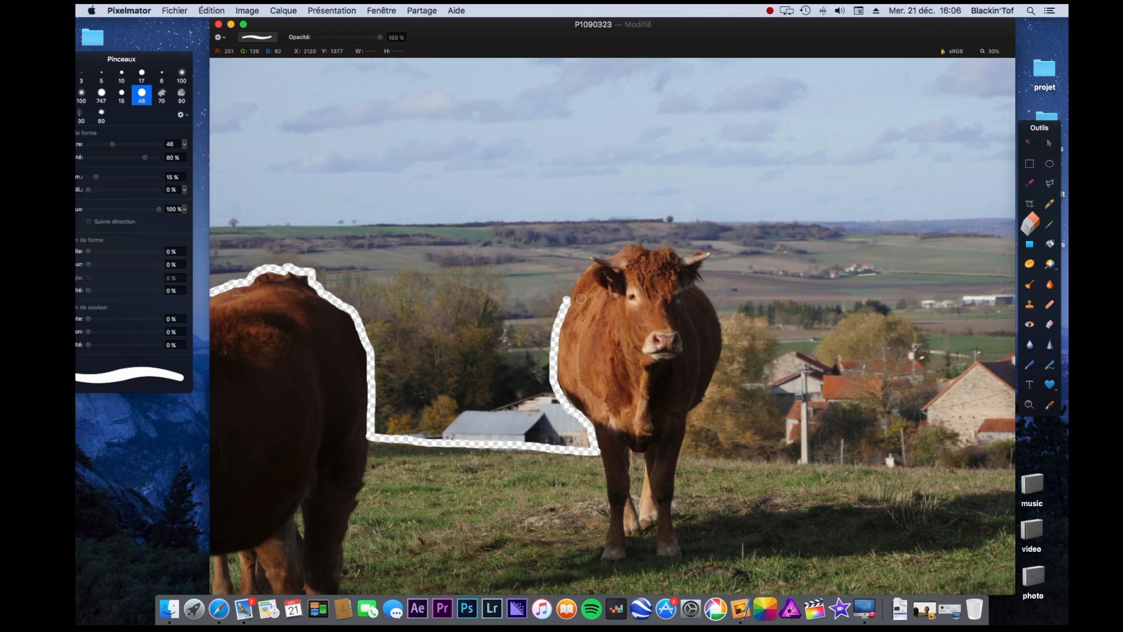
{"action": "mouse_move", "coordinate": [569, 293]}
{"action": "left_mouse_down"}
{"action": "mouse_move", "coordinate": [581, 266]}
{"action": "mouse_move", "coordinate": [620, 244]}
{"action": "mouse_move", "coordinate": [711, 250]}
{"action": "mouse_move", "coordinate": [702, 282]}
{"action": "mouse_move", "coordinate": [724, 355]}
{"action": "mouse_move", "coordinate": [681, 427]}
{"action": "mouse_move", "coordinate": [681, 455]}
{"action": "mouse_move", "coordinate": [1019, 466]}
{"action": "left_mouse_up"}
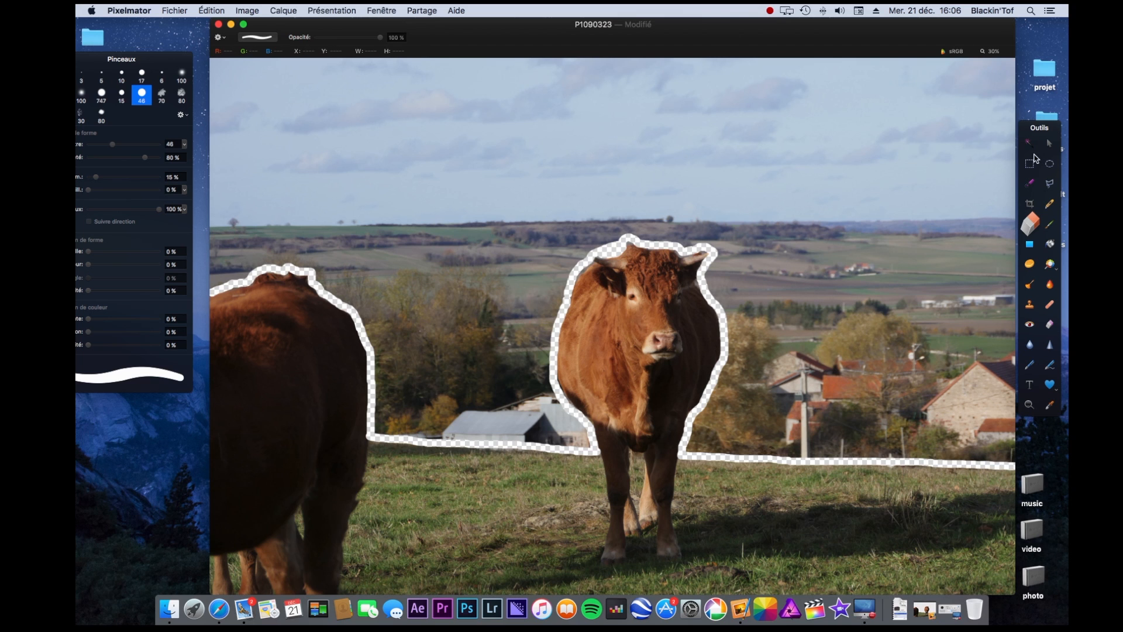
{"action": "left_click", "coordinate": [1050, 323]}
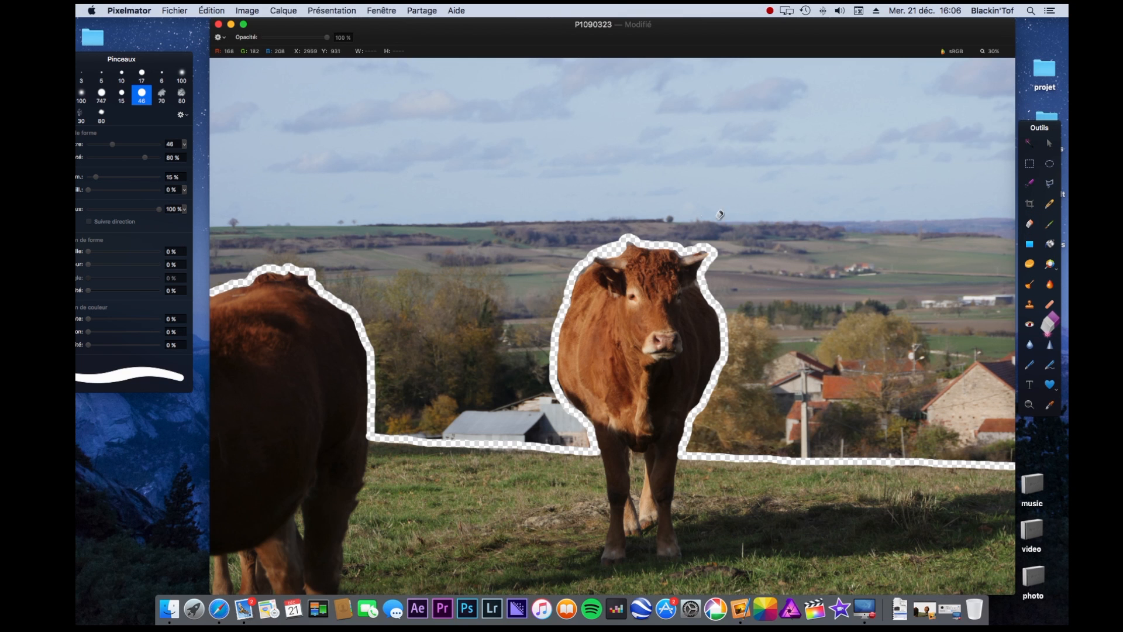
{"action": "left_click_drag", "start_coordinate": [828, 286], "coordinate": [869, 228]}
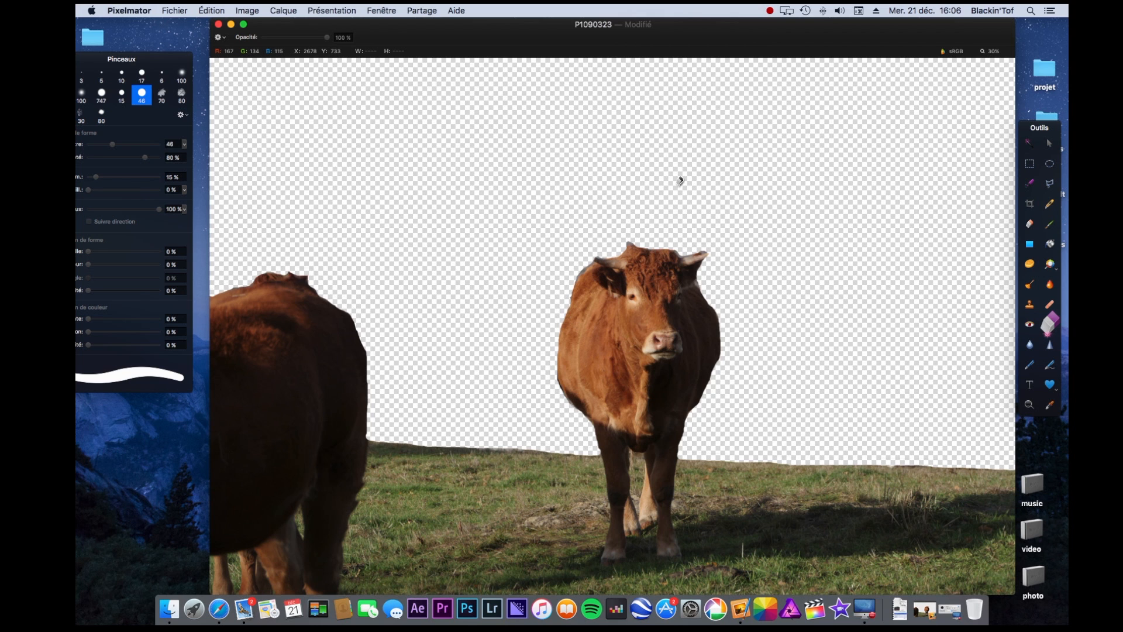
Step: Select the transparent background with the Magic Wand and invert the selection to the cows and field
{"action": "left_click", "coordinate": [1031, 144]}
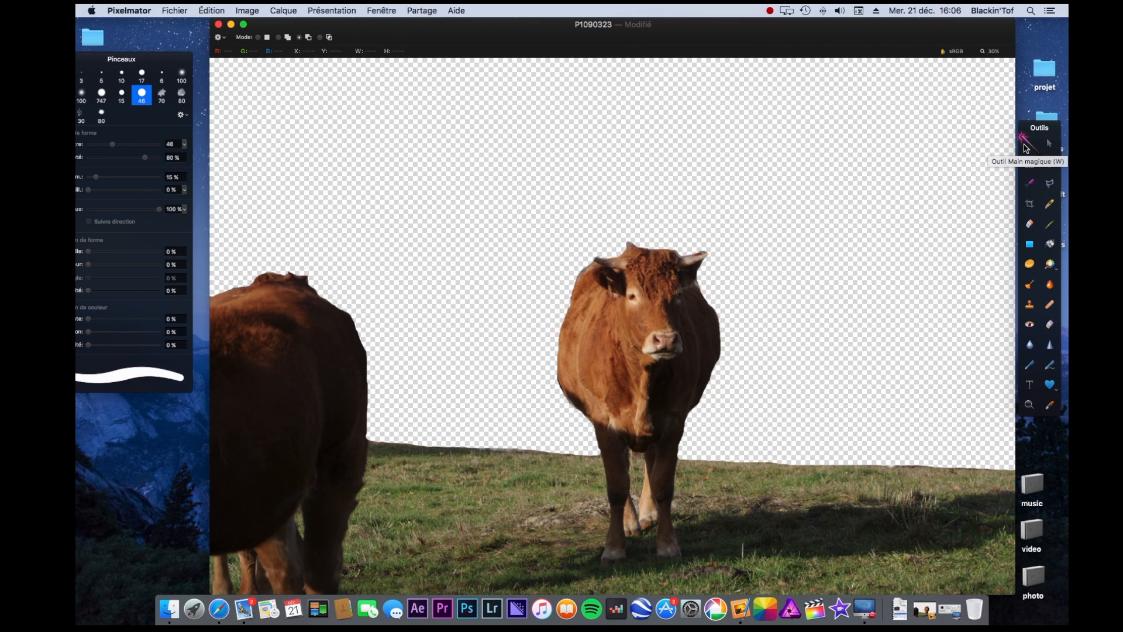
{"action": "left_click", "coordinate": [837, 181]}
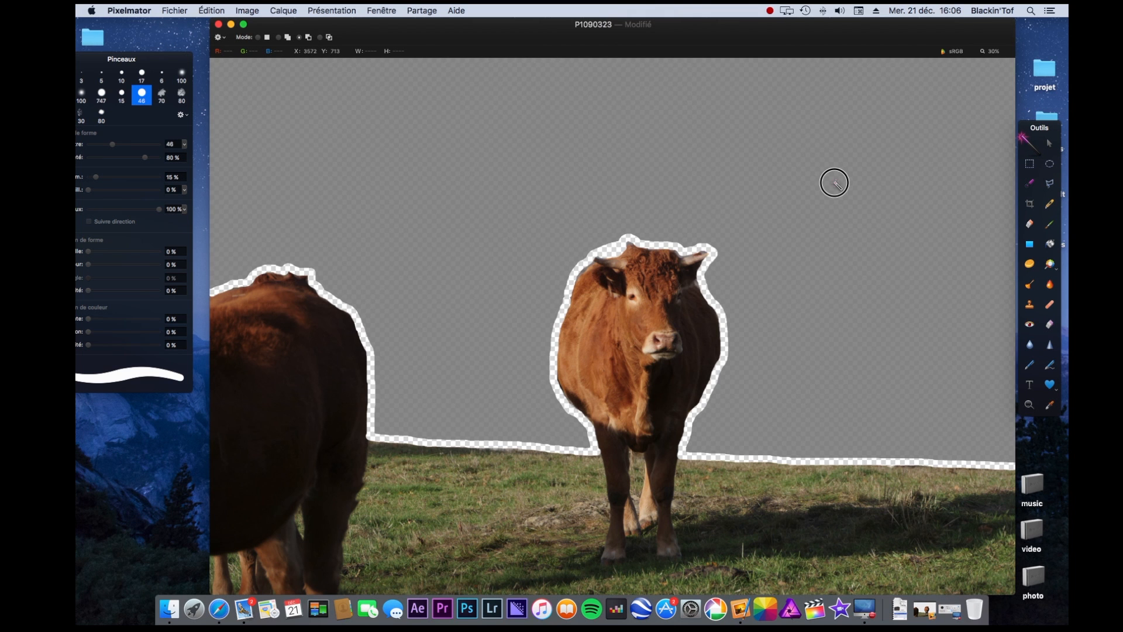
{"action": "left_click_drag", "start_coordinate": [837, 181], "coordinate": [887, 140]}
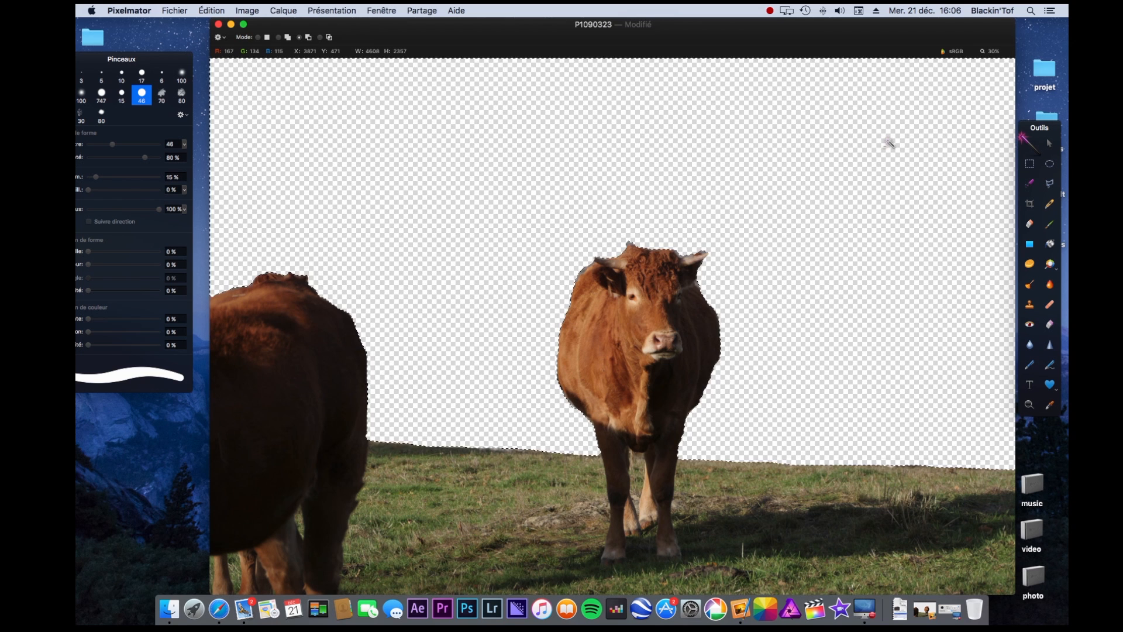
{"action": "right_click", "coordinate": [810, 219]}
{"action": "left_click", "coordinate": [848, 235]}
Step: Close the P1090323 document without saving and open the prepared cut-out detourage.pxm
{"action": "left_click", "coordinate": [219, 24]}
{"action": "left_click", "coordinate": [572, 237]}
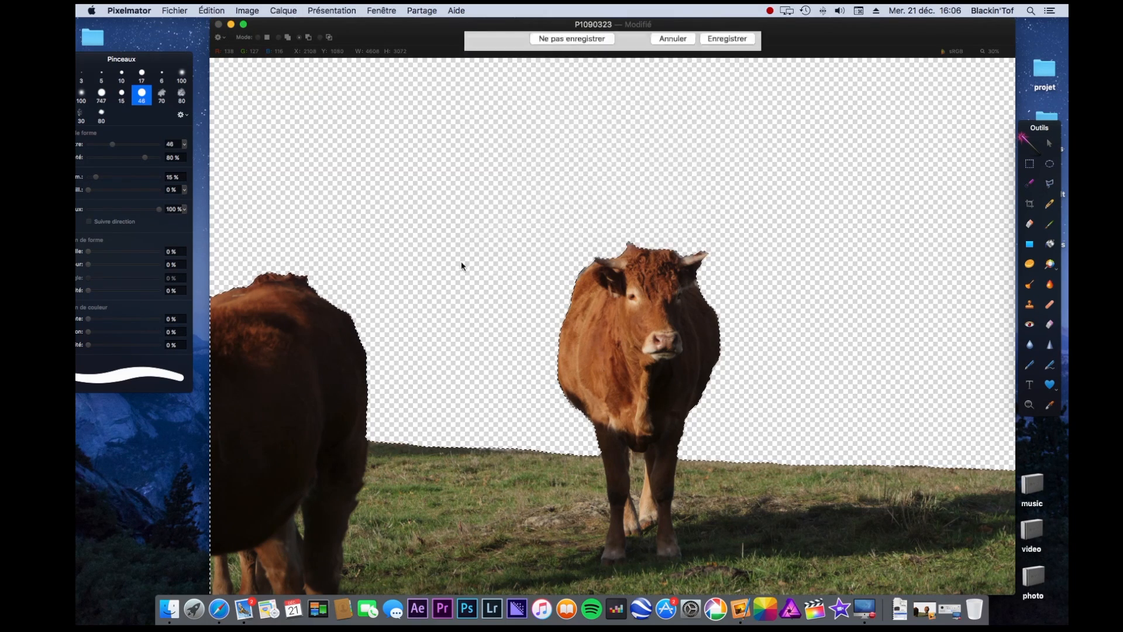
{"action": "left_click", "coordinate": [447, 292]}
{"action": "double_click", "coordinate": [436, 281]}
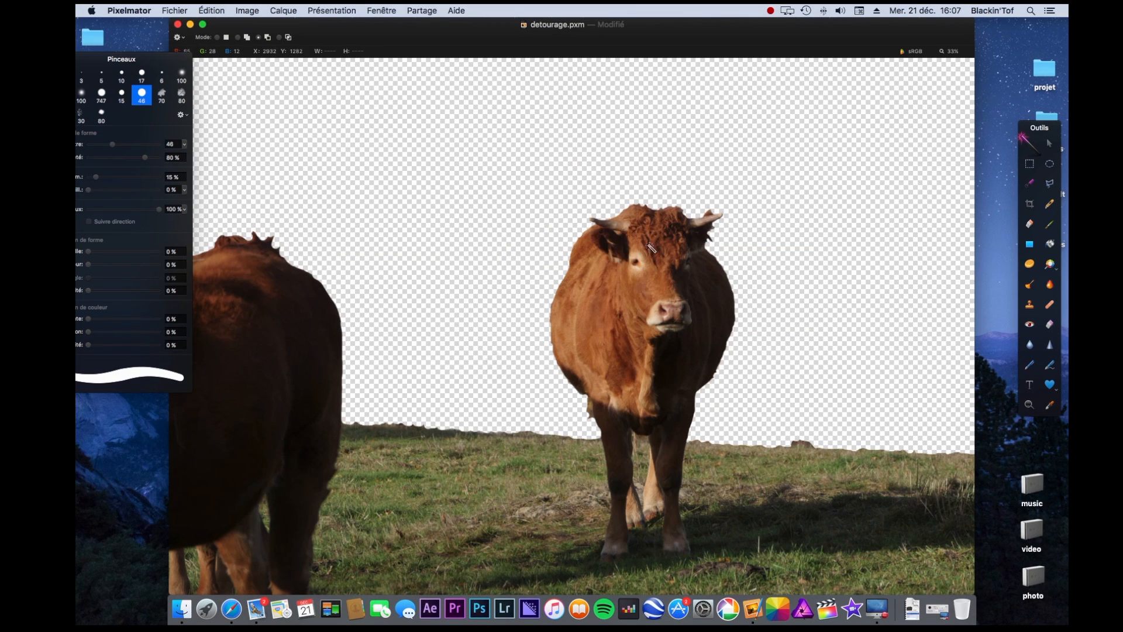
Step: Select the cows and field in detourage.pxm by inverting a Magic Wand selection of the transparent area, and copy them
{"action": "left_click_drag", "start_coordinate": [819, 188], "coordinate": [822, 183]}
{"action": "right_click", "coordinate": [797, 201]}
{"action": "left_click", "coordinate": [866, 216]}
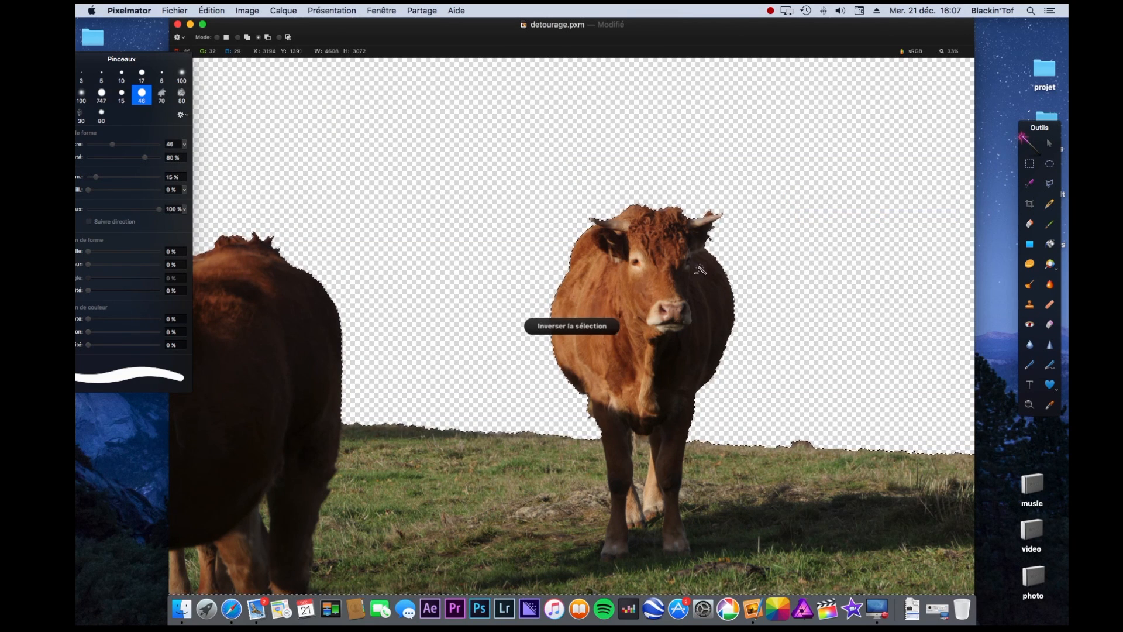
{"action": "left_click", "coordinate": [1049, 142]}
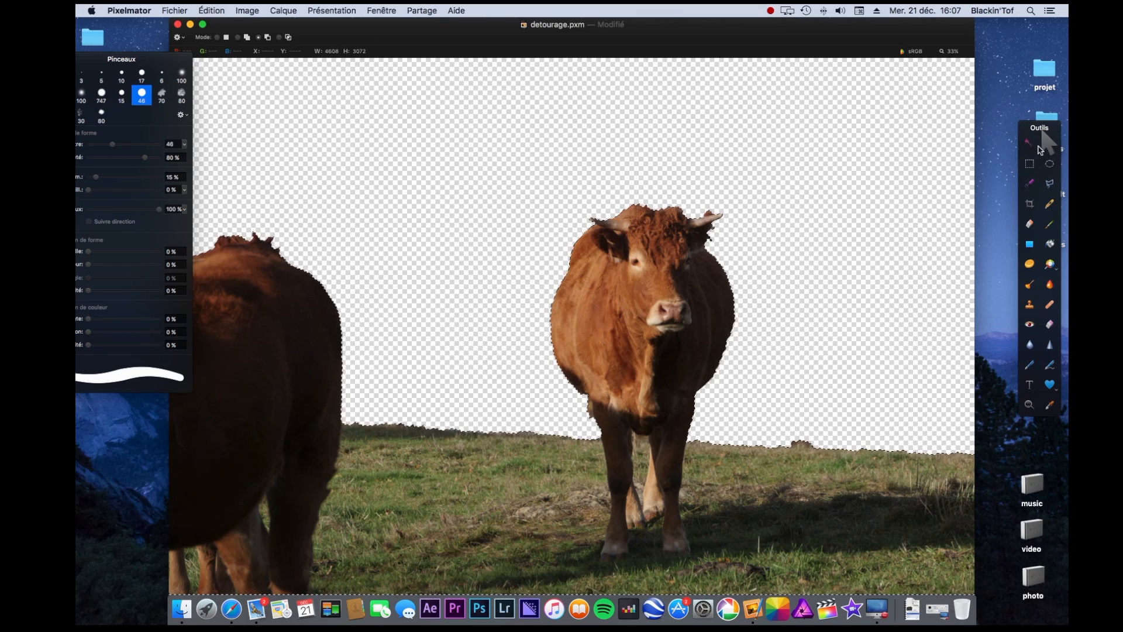
{"action": "key", "text": "super+c"}
Step: Minimize detourage.pxm, open P1090323.JPG in Pixelmator, and minimize the Preview window showing the same photo
{"action": "left_click", "coordinate": [190, 25]}
{"action": "left_click", "coordinate": [411, 292]}
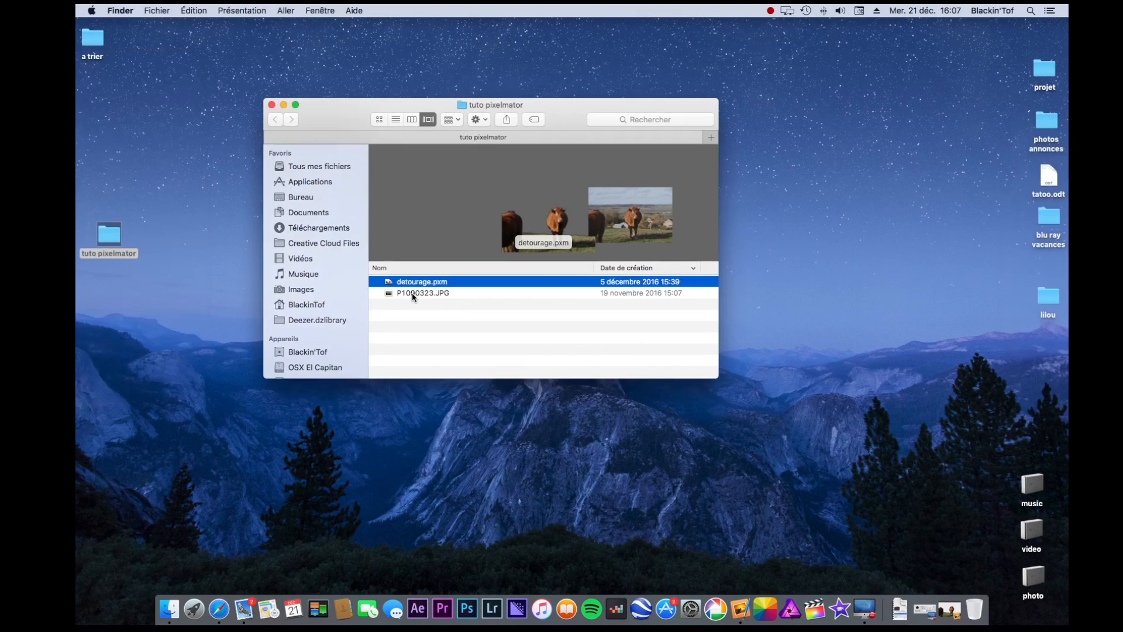
{"action": "right_click", "coordinate": [412, 292]}
{"action": "mouse_move", "coordinate": [445, 312]}
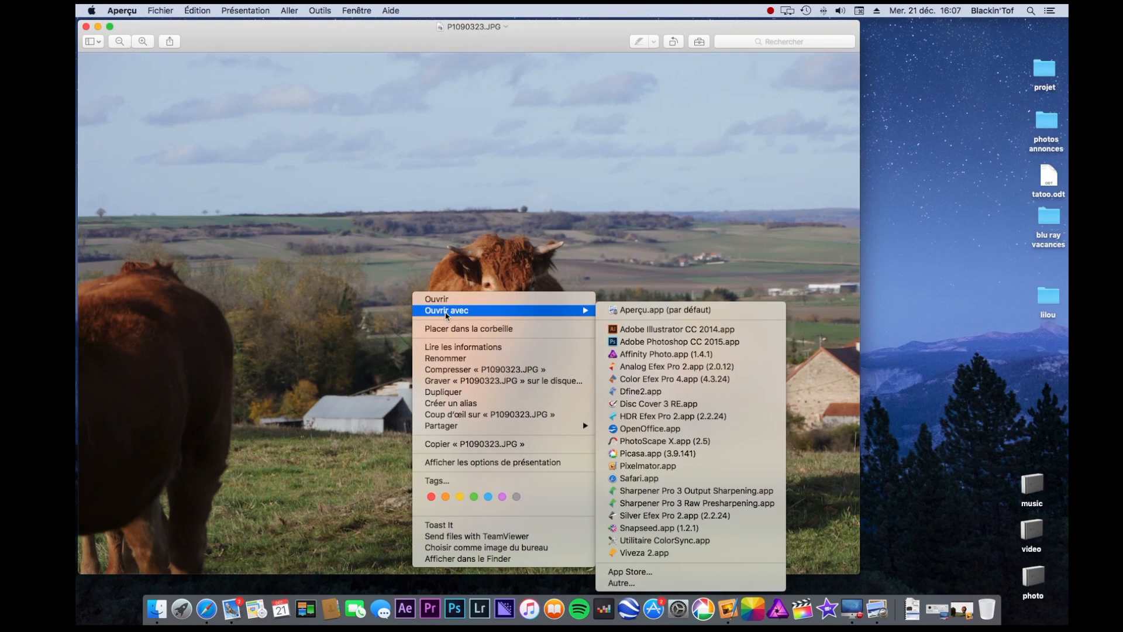
{"action": "left_click", "coordinate": [666, 465]}
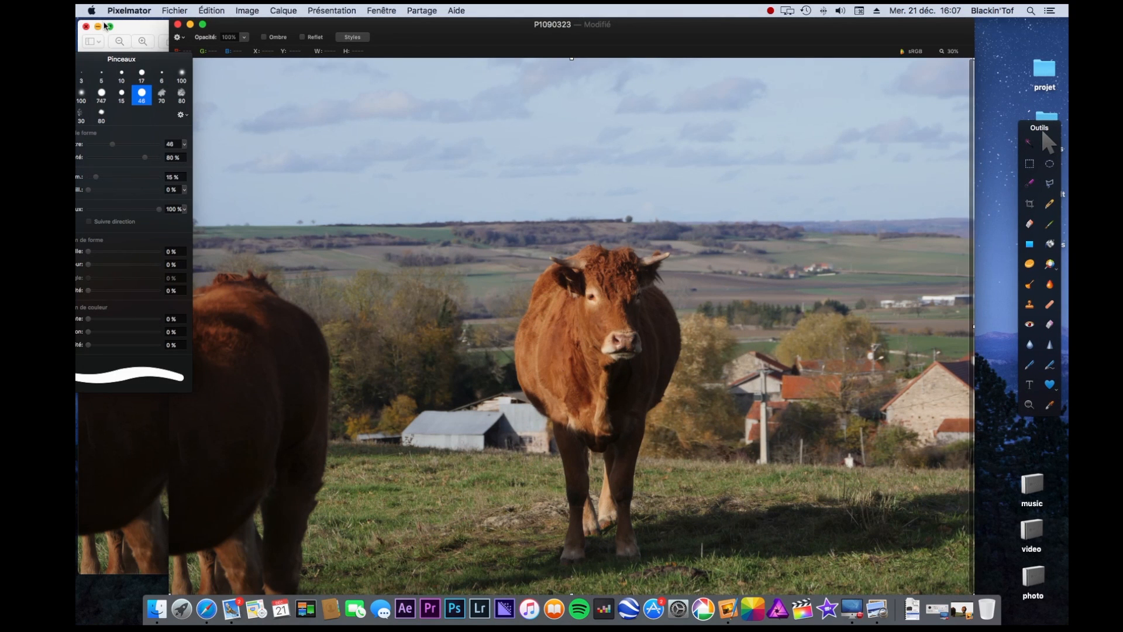
{"action": "left_click", "coordinate": [98, 26]}
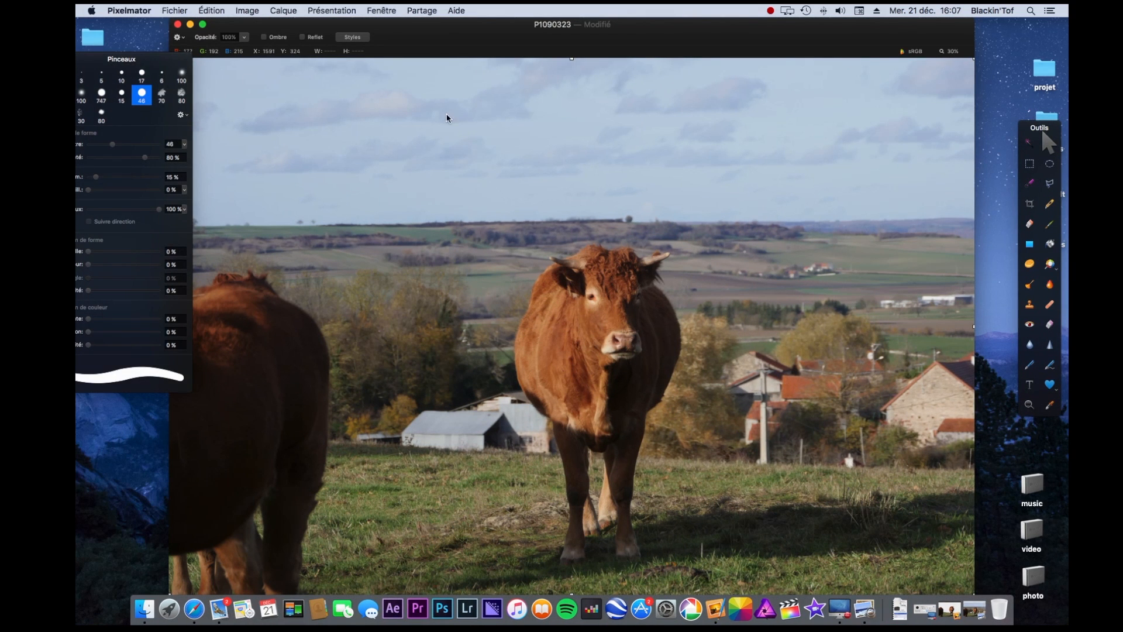
Step: Paste the copied cut-out into the P1090323 photo and align it exactly over the original cows
{"action": "left_click_drag", "start_coordinate": [464, 25], "coordinate": [492, 25]}
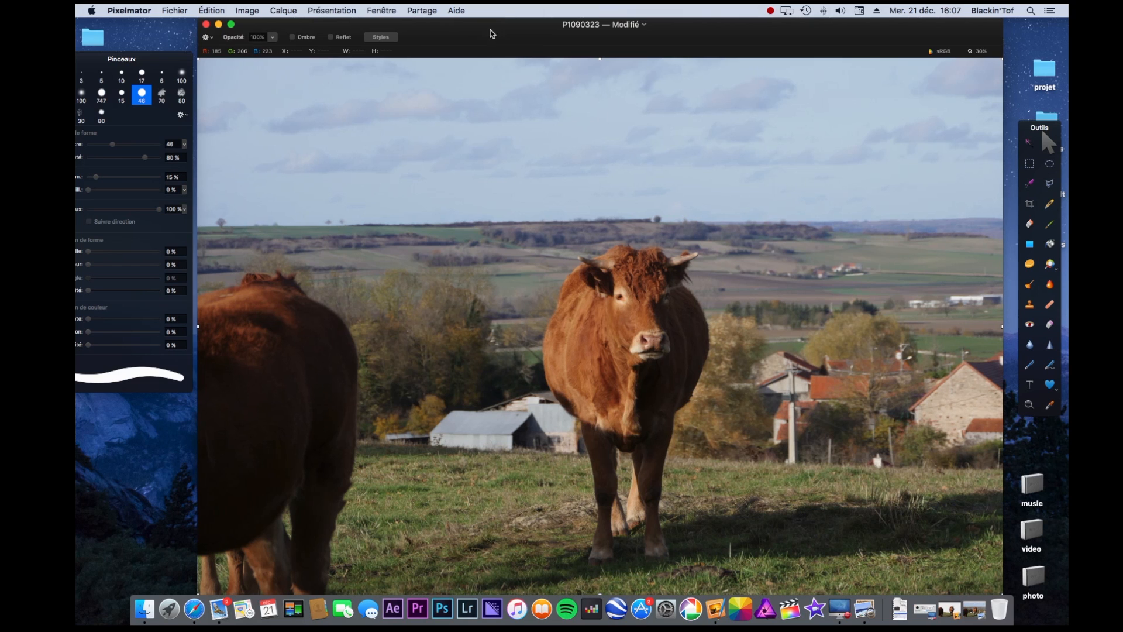
{"action": "key", "text": "super+v"}
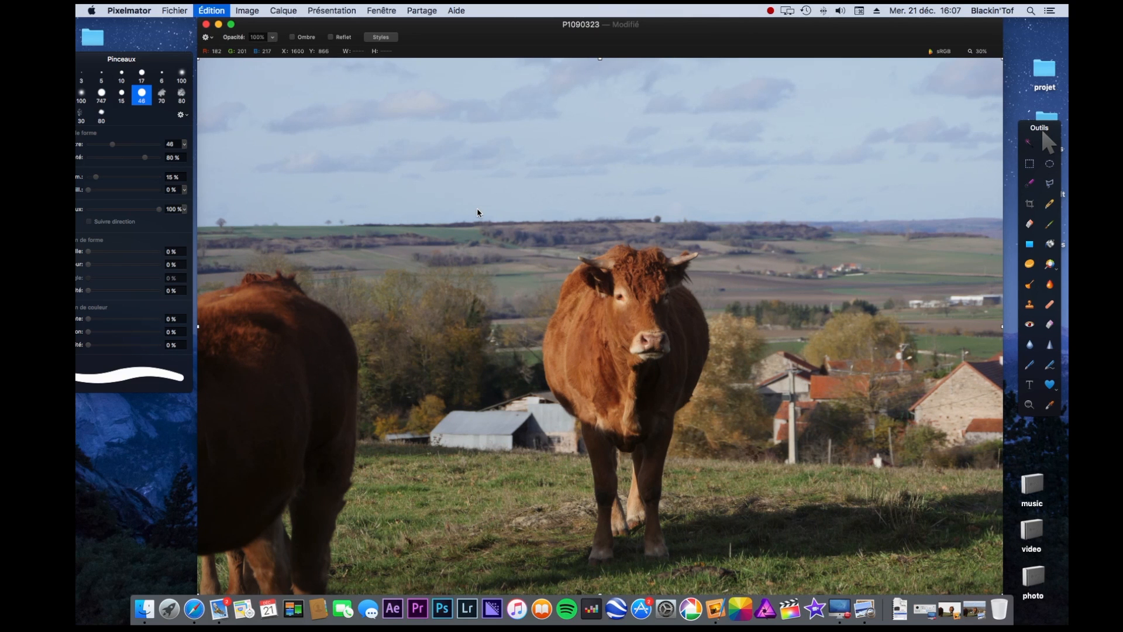
{"action": "left_click_drag", "start_coordinate": [687, 336], "coordinate": [656, 317]}
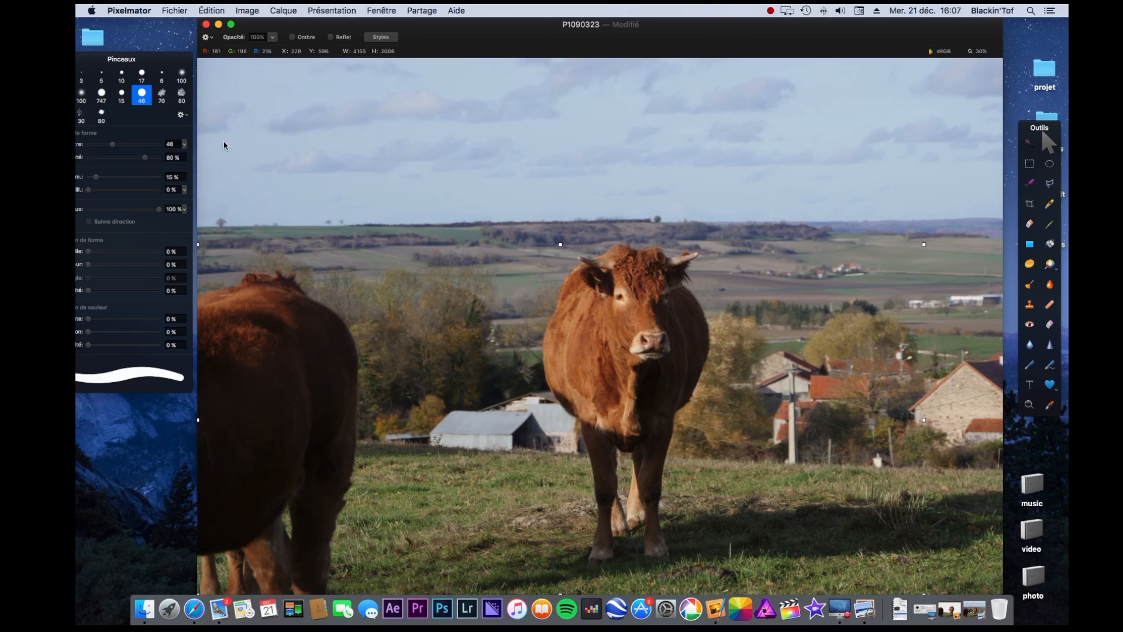
Step: Hide the brush settings and display the document's layers
{"action": "left_click_drag", "start_coordinate": [79, 59], "coordinate": [108, 59]}
{"action": "left_click", "coordinate": [86, 58]}
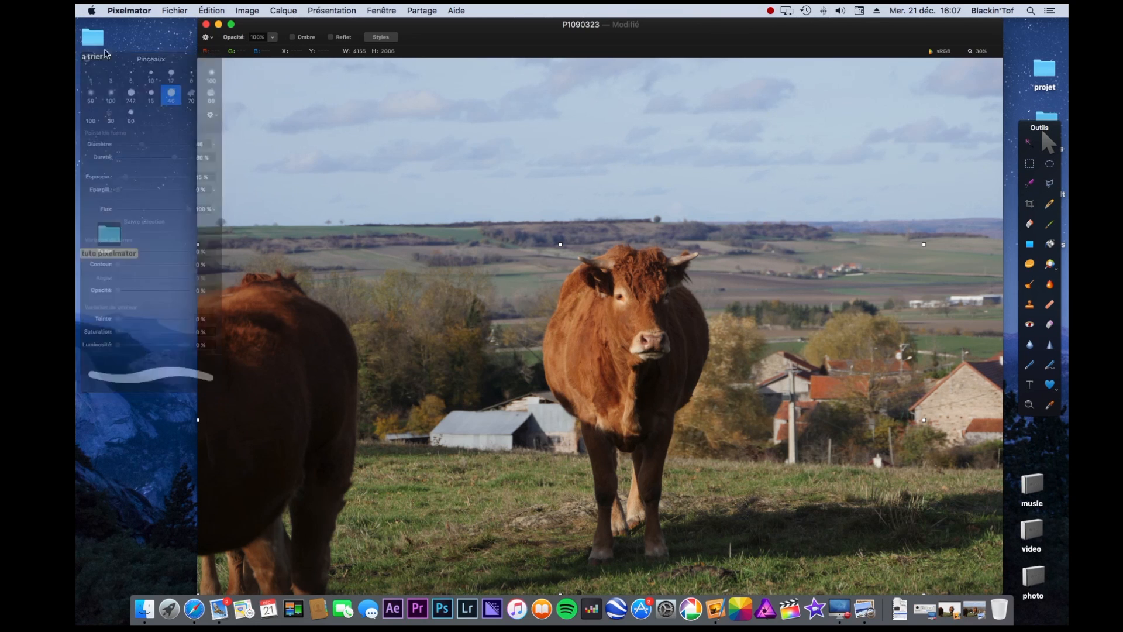
{"action": "left_click", "coordinate": [391, 10]}
{"action": "mouse_move", "coordinate": [340, 9]}
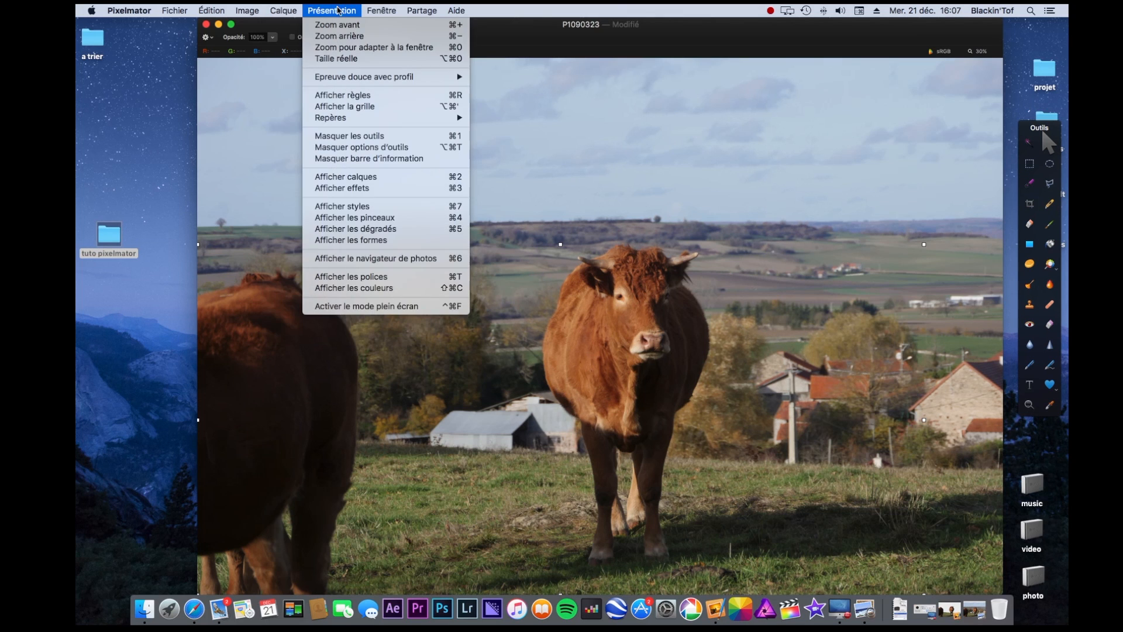
{"action": "left_click", "coordinate": [366, 177]}
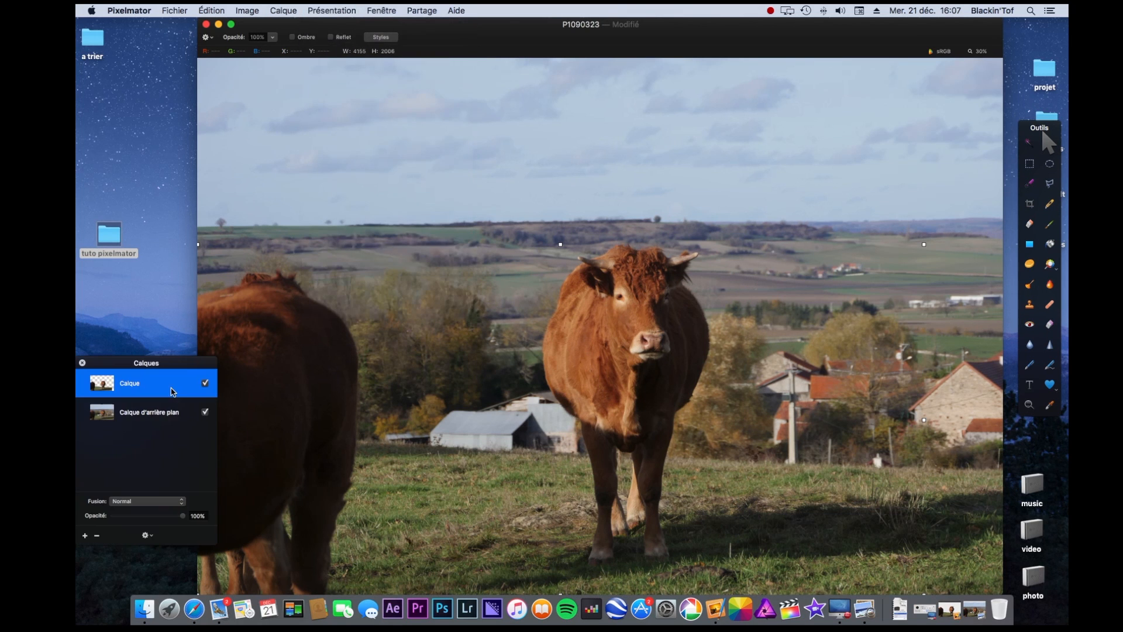
Step: Toggle the visibility of the background layer and the cut-out layer to compare their contents
{"action": "left_click", "coordinate": [205, 412]}
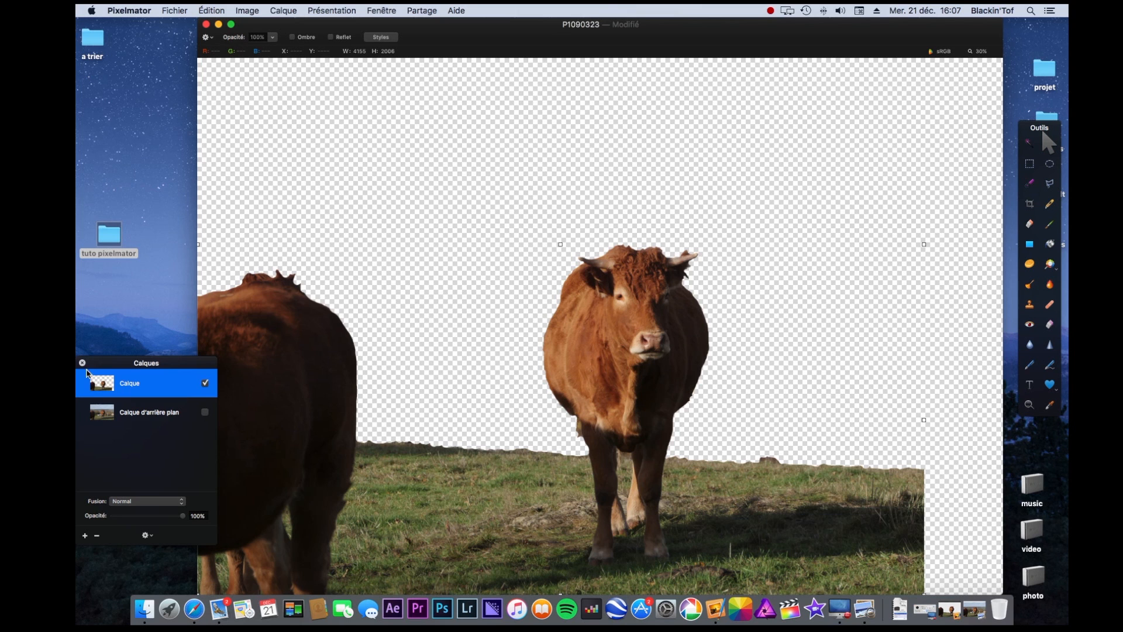
{"action": "left_click", "coordinate": [206, 384]}
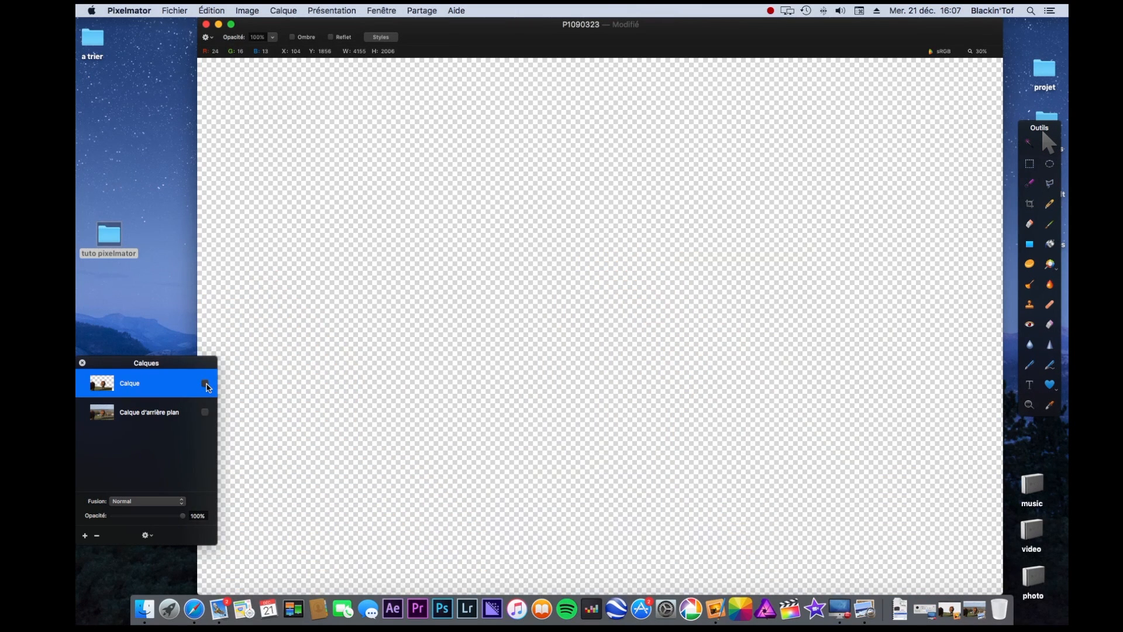
{"action": "left_click", "coordinate": [205, 384]}
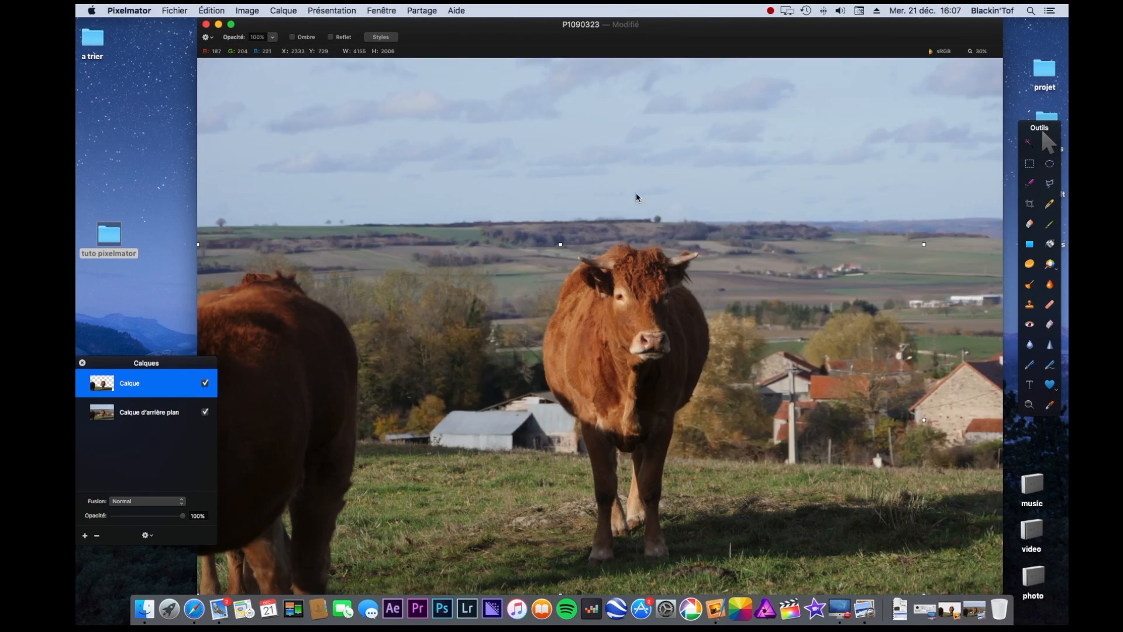
Step: Select the background layer, show the effects browser and list only the Flou effects
{"action": "left_click", "coordinate": [140, 419]}
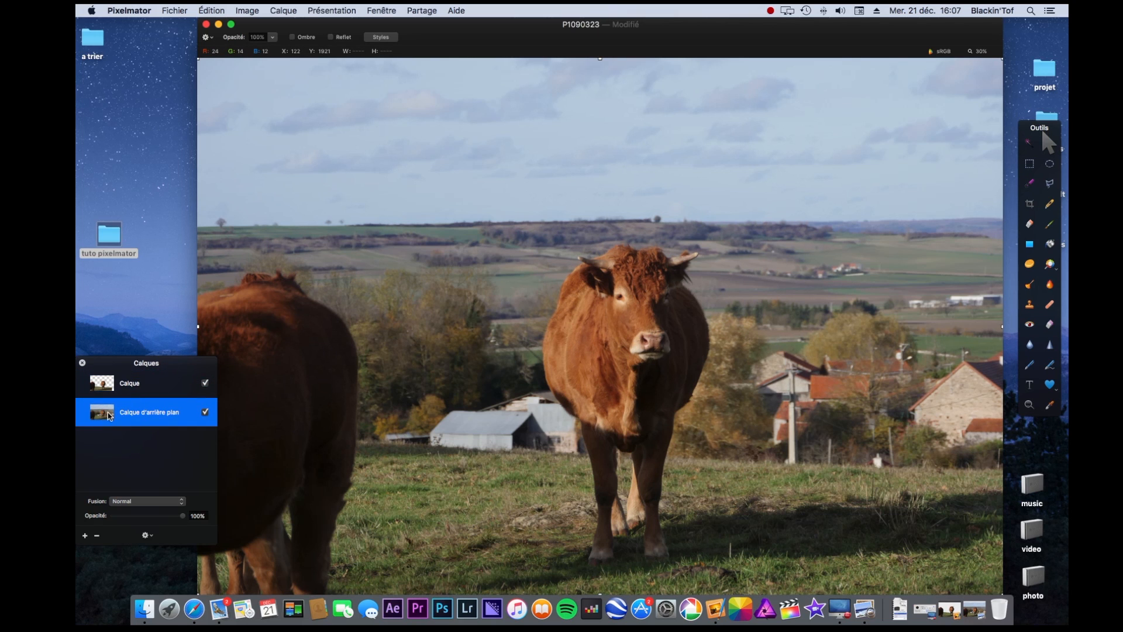
{"action": "left_click", "coordinate": [349, 12]}
{"action": "mouse_move", "coordinate": [275, 10]}
{"action": "mouse_move", "coordinate": [332, 10]}
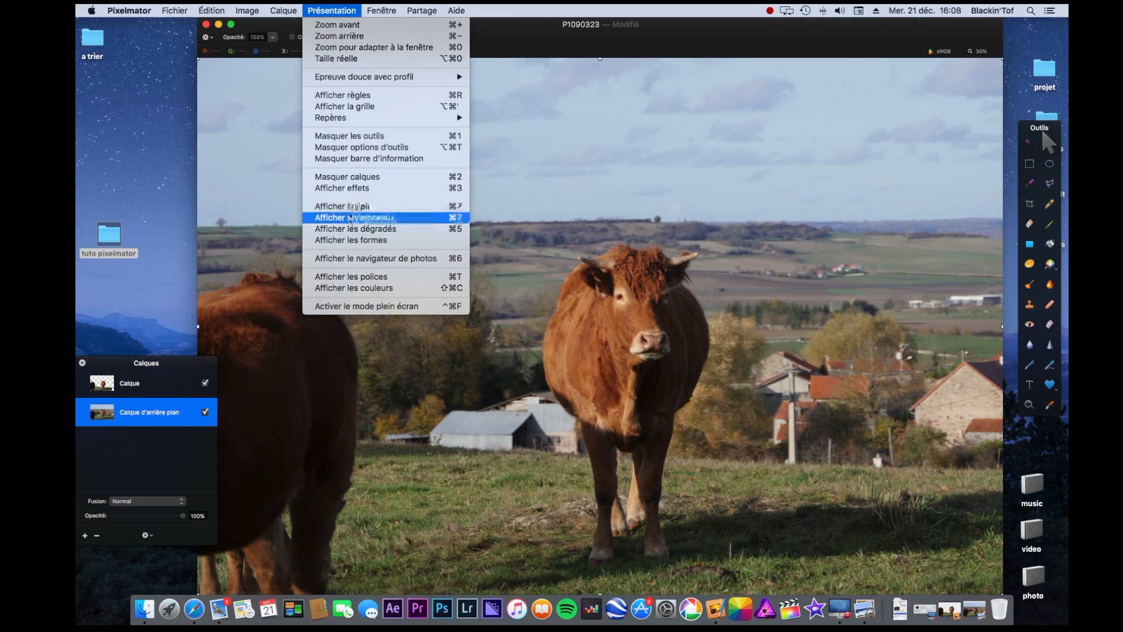
{"action": "left_click", "coordinate": [358, 191]}
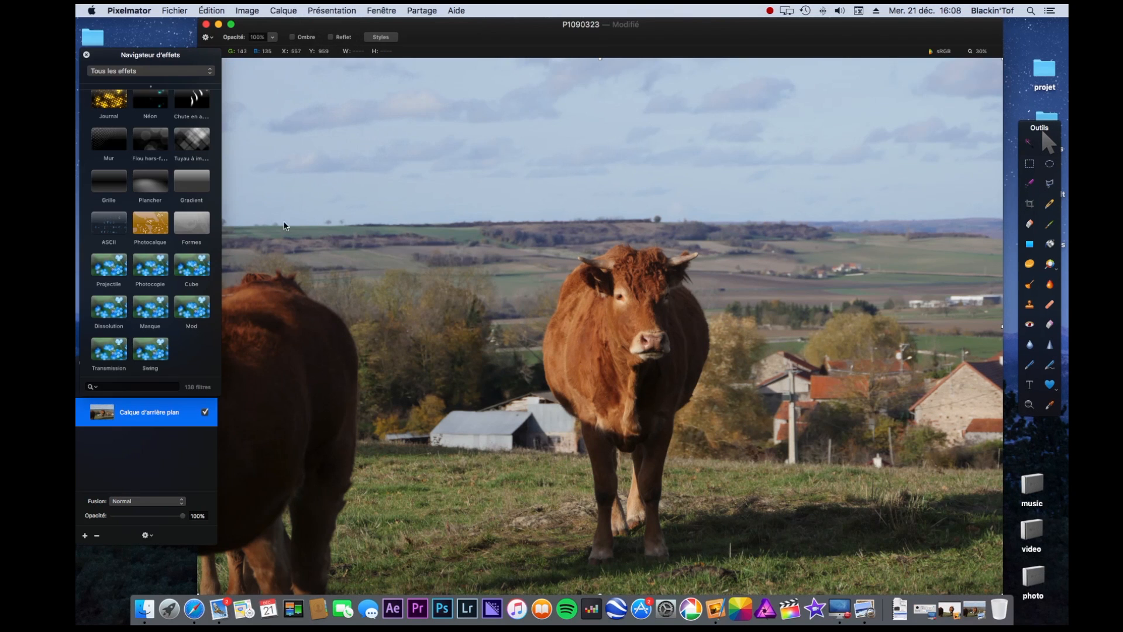
{"action": "left_click", "coordinate": [125, 72]}
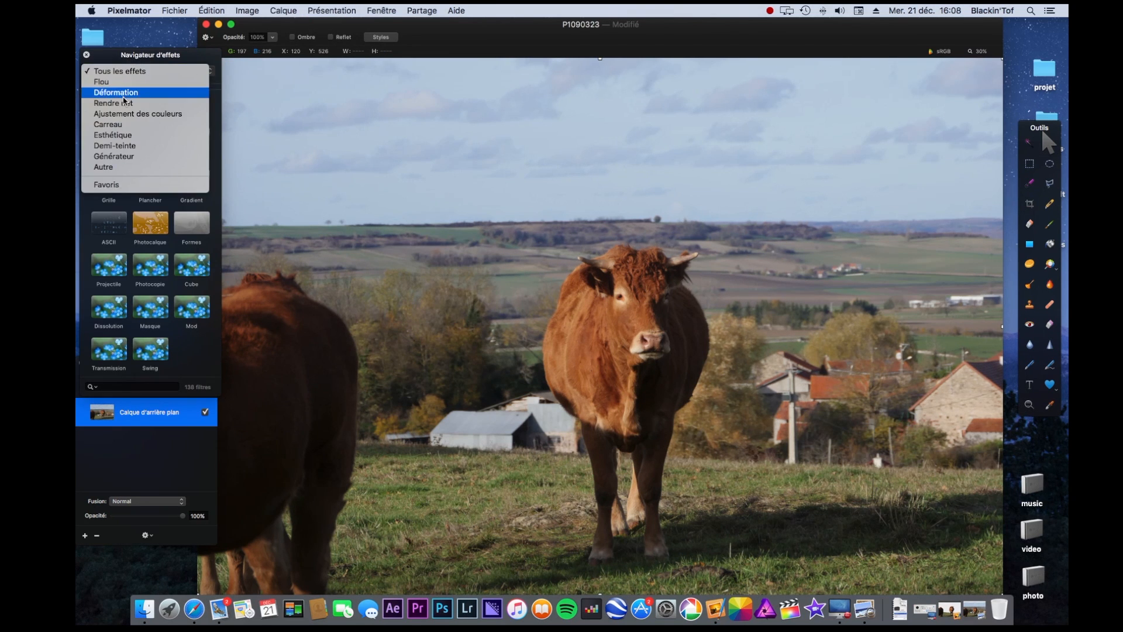
{"action": "left_click", "coordinate": [120, 82]}
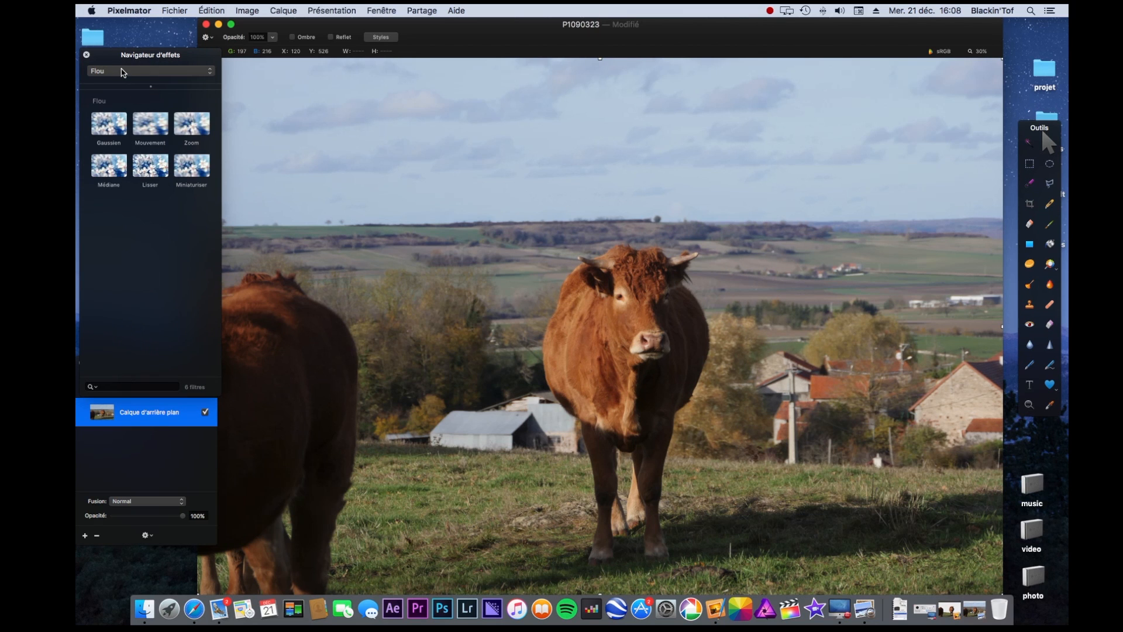
Step: Uncover the layer list and apply a Gaussian blur with a radius of about 6% to the background layer
{"action": "left_click", "coordinate": [119, 121]}
{"action": "left_click_drag", "start_coordinate": [144, 53], "coordinate": [143, 23]}
{"action": "left_click_drag", "start_coordinate": [114, 97], "coordinate": [157, 414]}
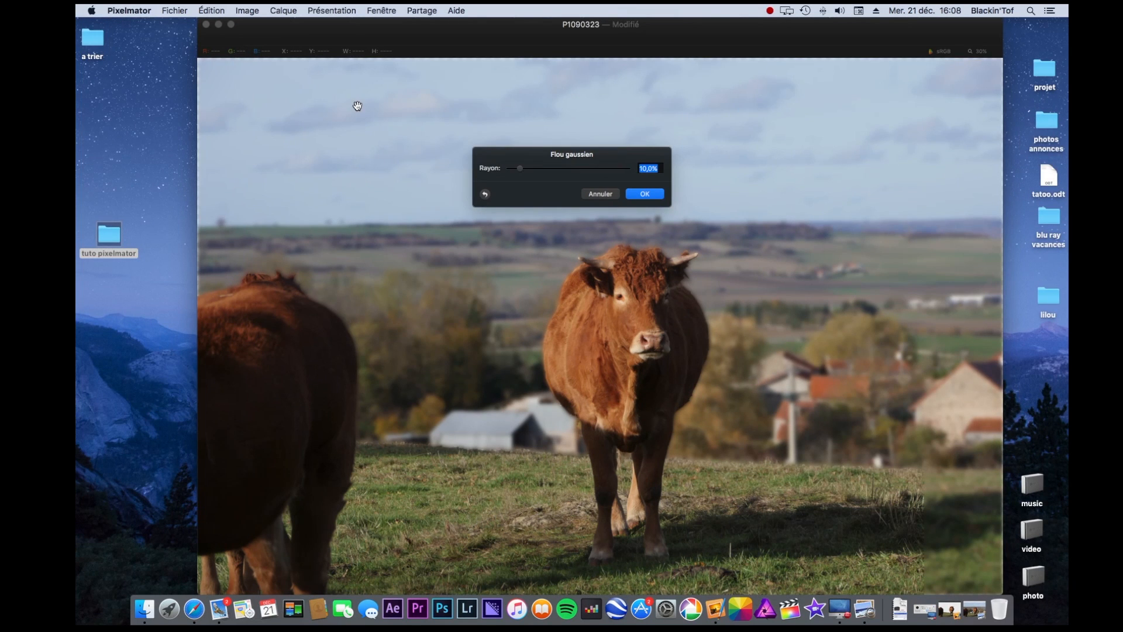
{"action": "left_click_drag", "start_coordinate": [532, 163], "coordinate": [445, 132]}
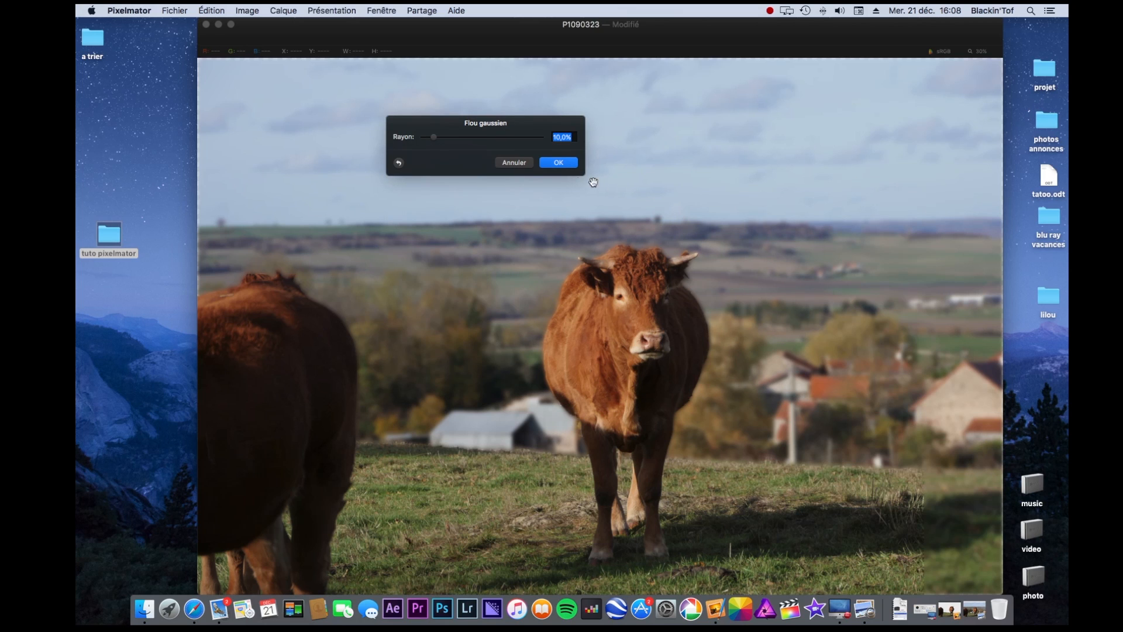
{"action": "mouse_move", "coordinate": [440, 138]}
{"action": "left_mouse_down"}
{"action": "mouse_move", "coordinate": [468, 140]}
{"action": "mouse_move", "coordinate": [398, 142]}
{"action": "mouse_move", "coordinate": [429, 140]}
{"action": "left_mouse_up"}
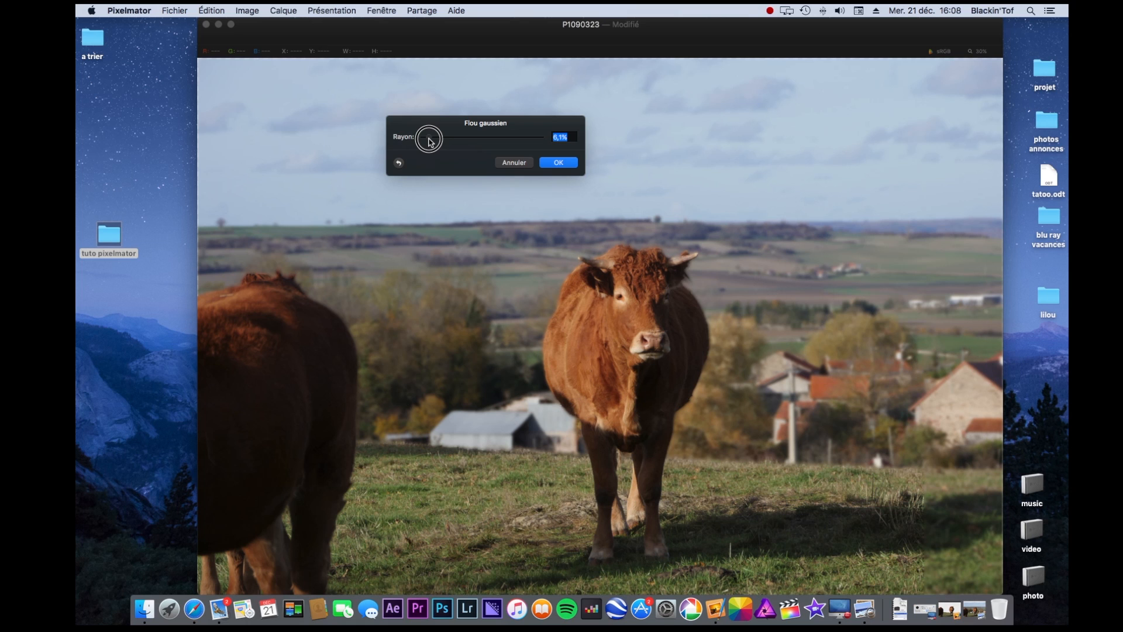
{"action": "left_click_drag", "start_coordinate": [428, 141], "coordinate": [430, 142]}
{"action": "left_click", "coordinate": [558, 162]}
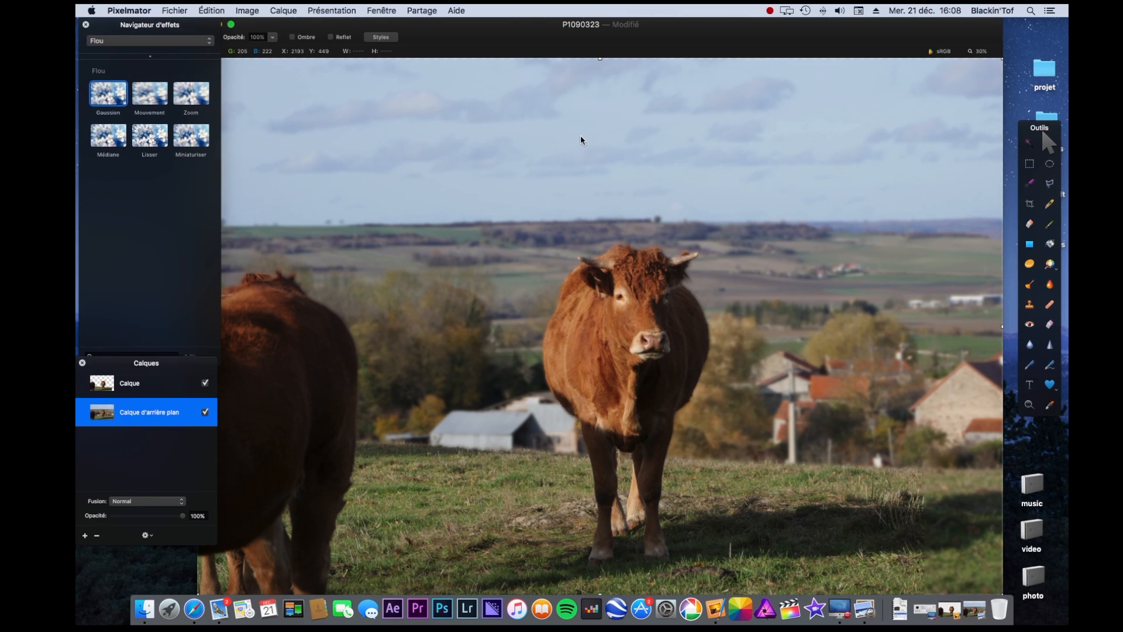
Step: Move the photo window clear of the effects browser and list only the Rendre net effects
{"action": "double_click", "coordinate": [921, 40]}
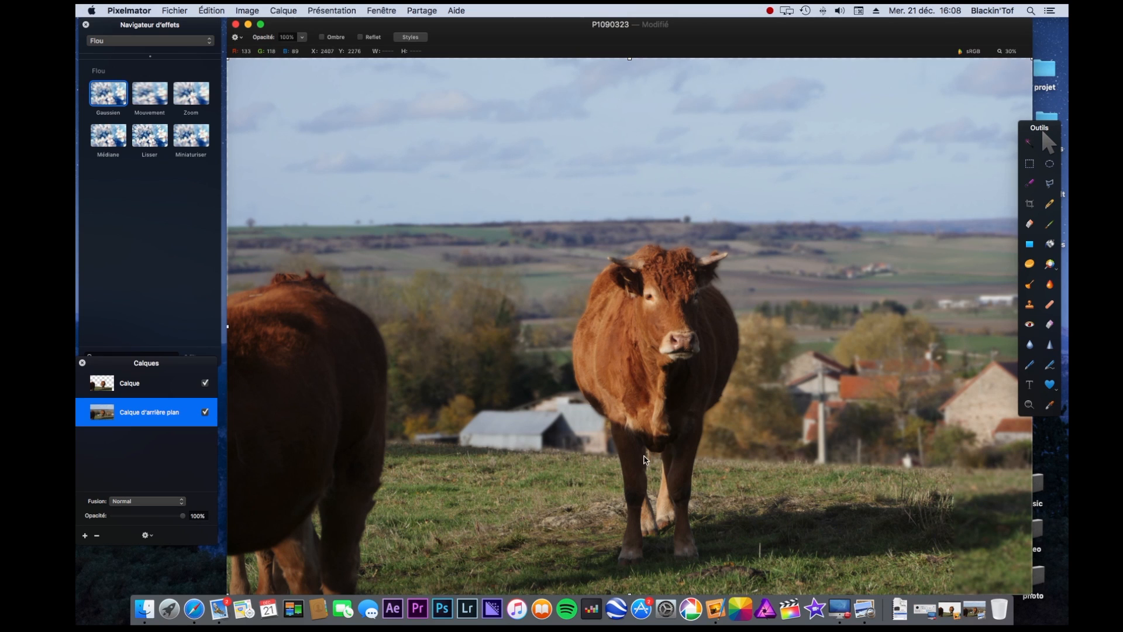
{"action": "left_click_drag", "start_coordinate": [473, 23], "coordinate": [488, 26]}
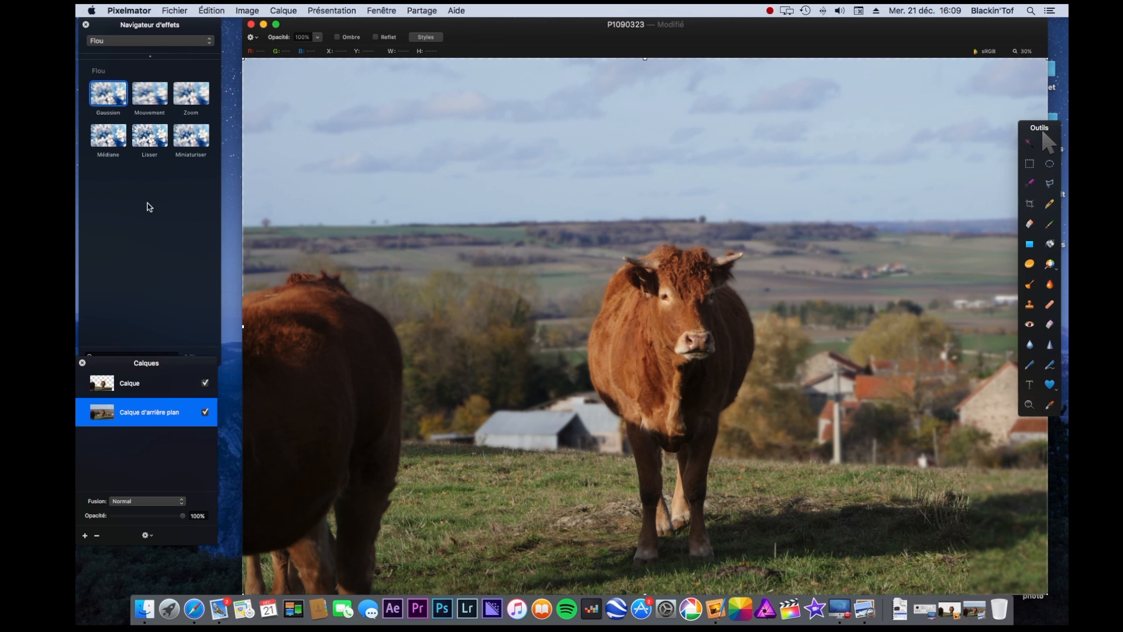
{"action": "left_click", "coordinate": [131, 43]}
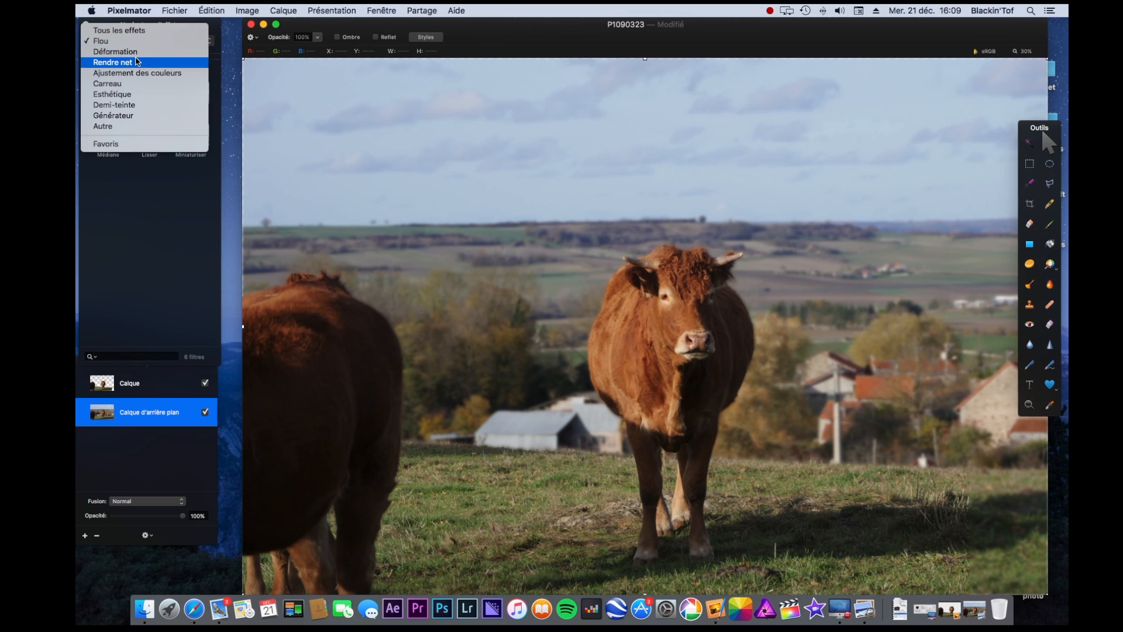
{"action": "left_click", "coordinate": [136, 61]}
Step: Apply the Rendre net effect to the cow cut-out layer, trying a stronger sharpness before settling on a low one
{"action": "left_click_drag", "start_coordinate": [111, 104], "coordinate": [156, 384]}
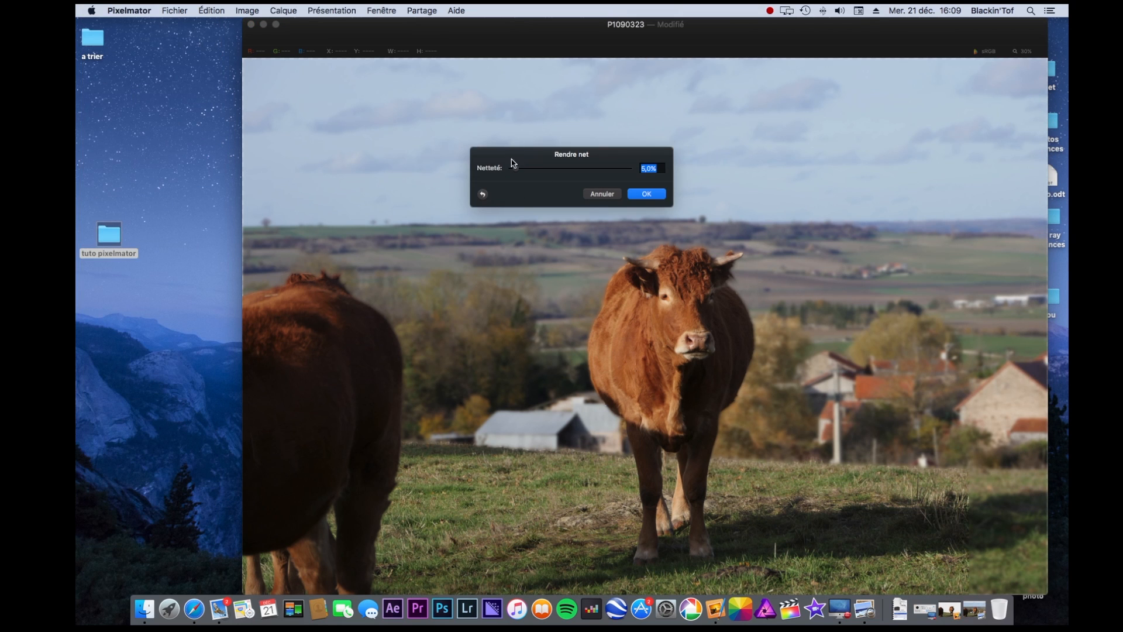
{"action": "left_click_drag", "start_coordinate": [516, 169], "coordinate": [553, 171]}
{"action": "left_click_drag", "start_coordinate": [554, 168], "coordinate": [515, 169]}
{"action": "left_click", "coordinate": [650, 196]}
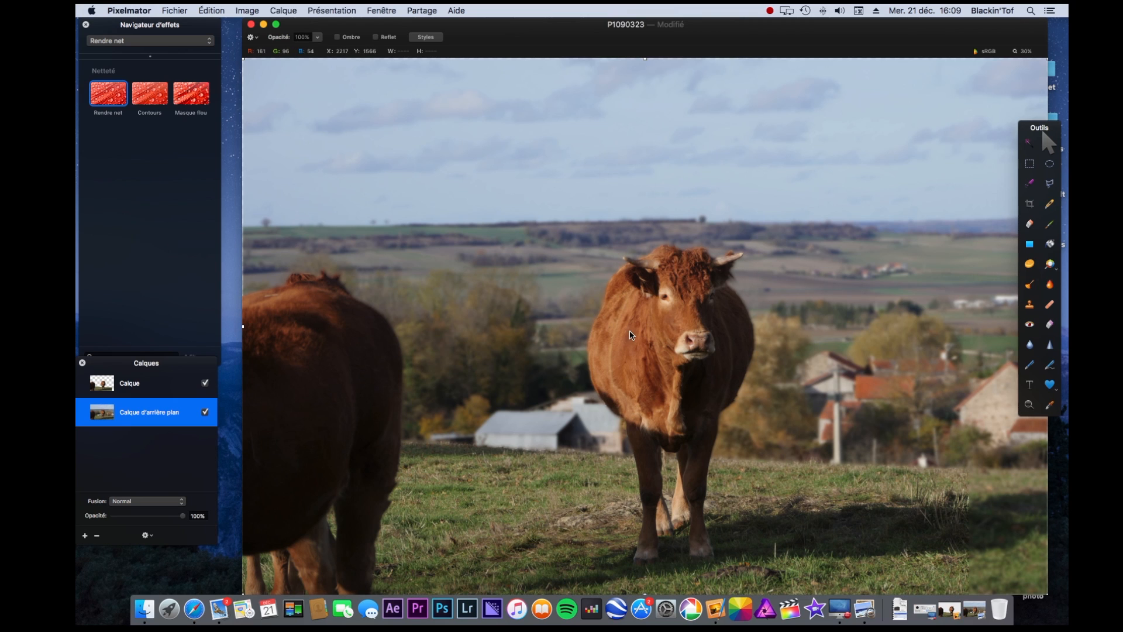